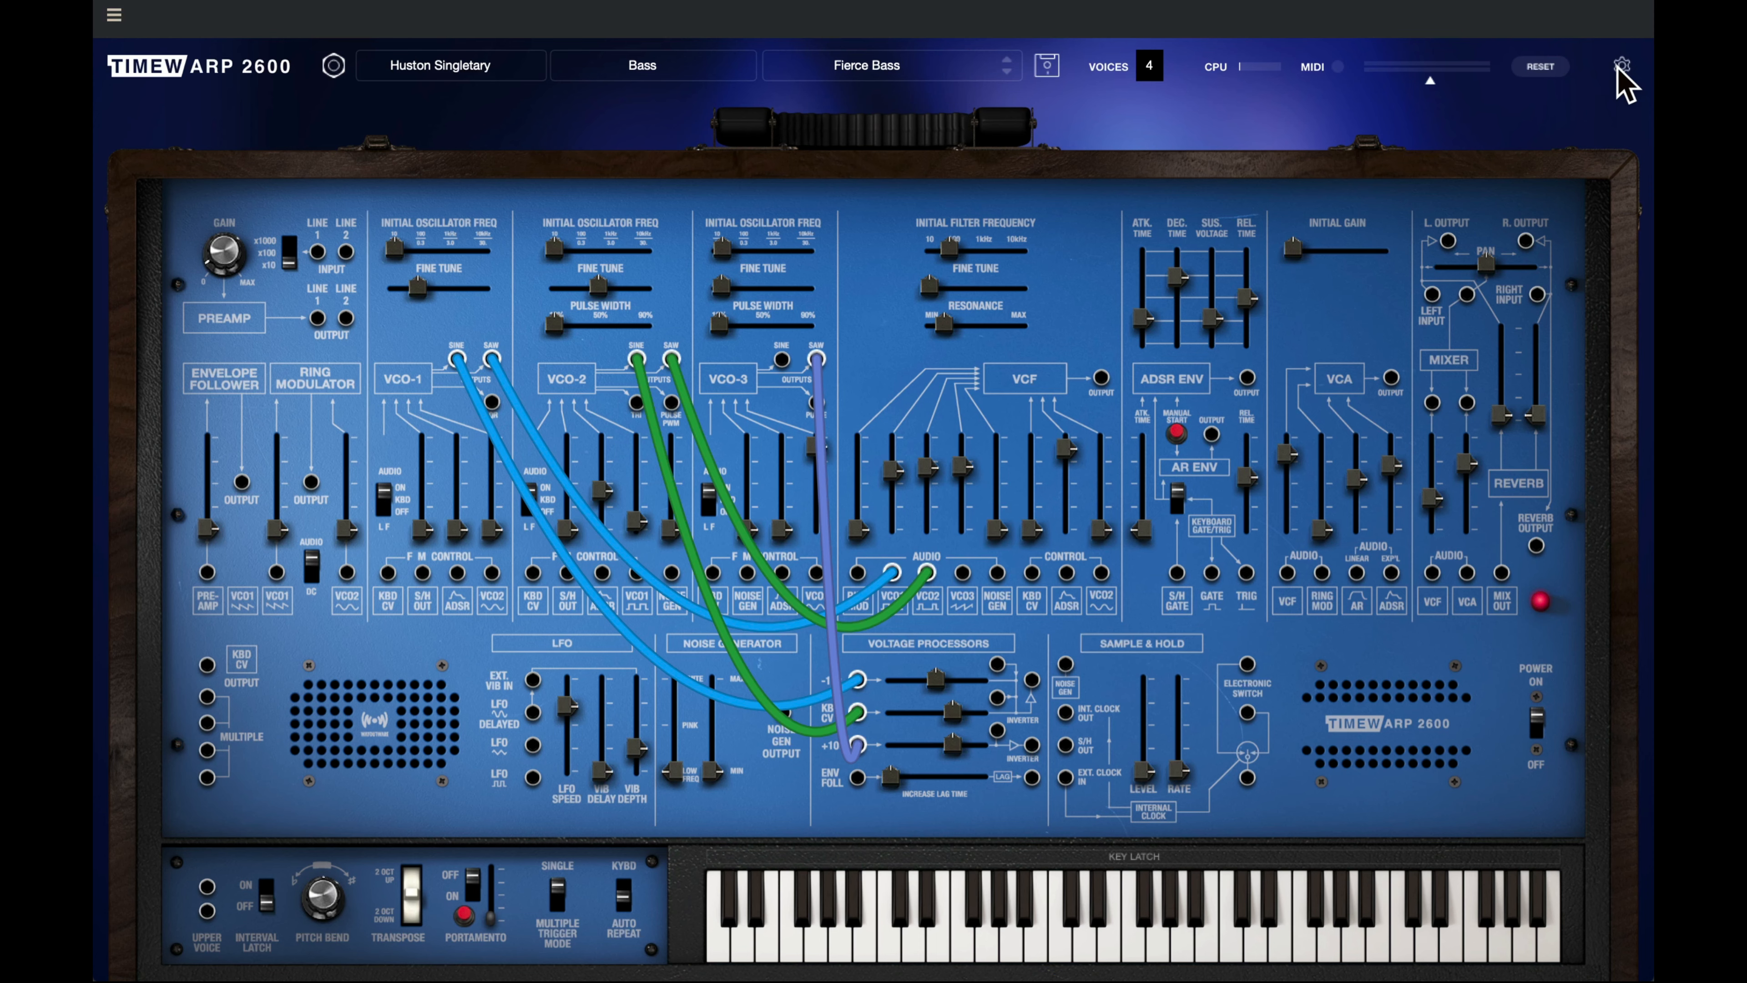
Step: Change the interface theme to Gray Meenie in the settings and accept the change
left_click(1622, 66)
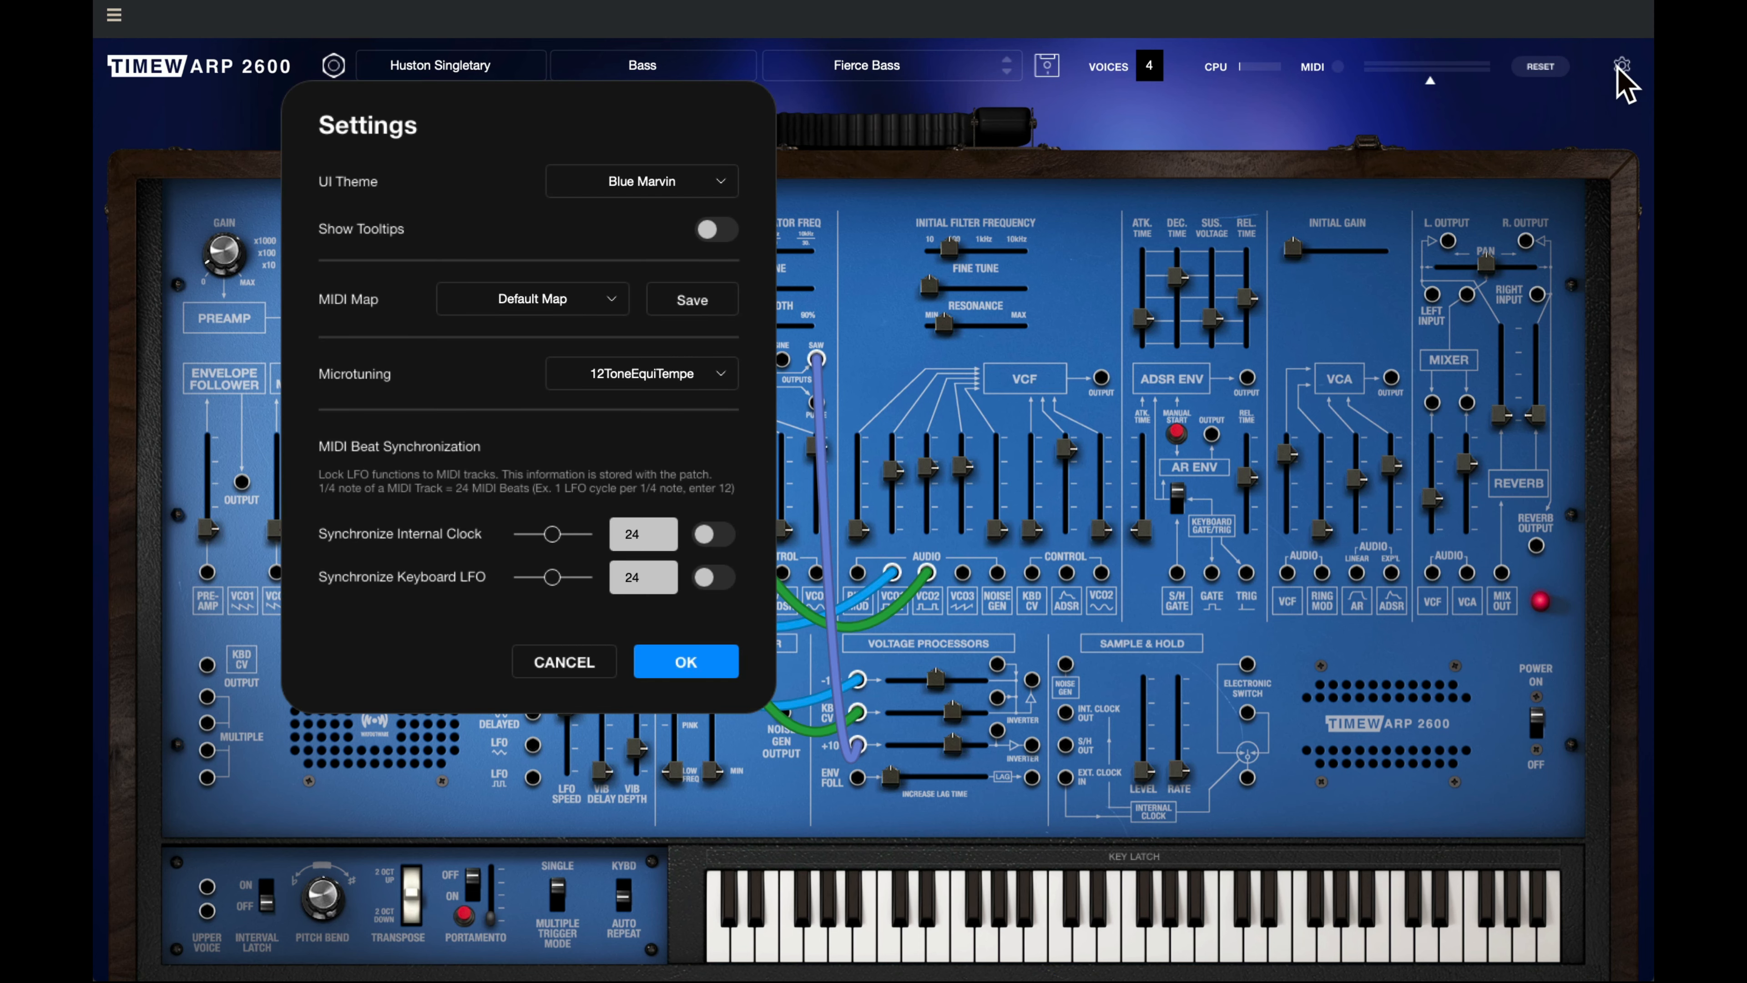
left_click(720, 183)
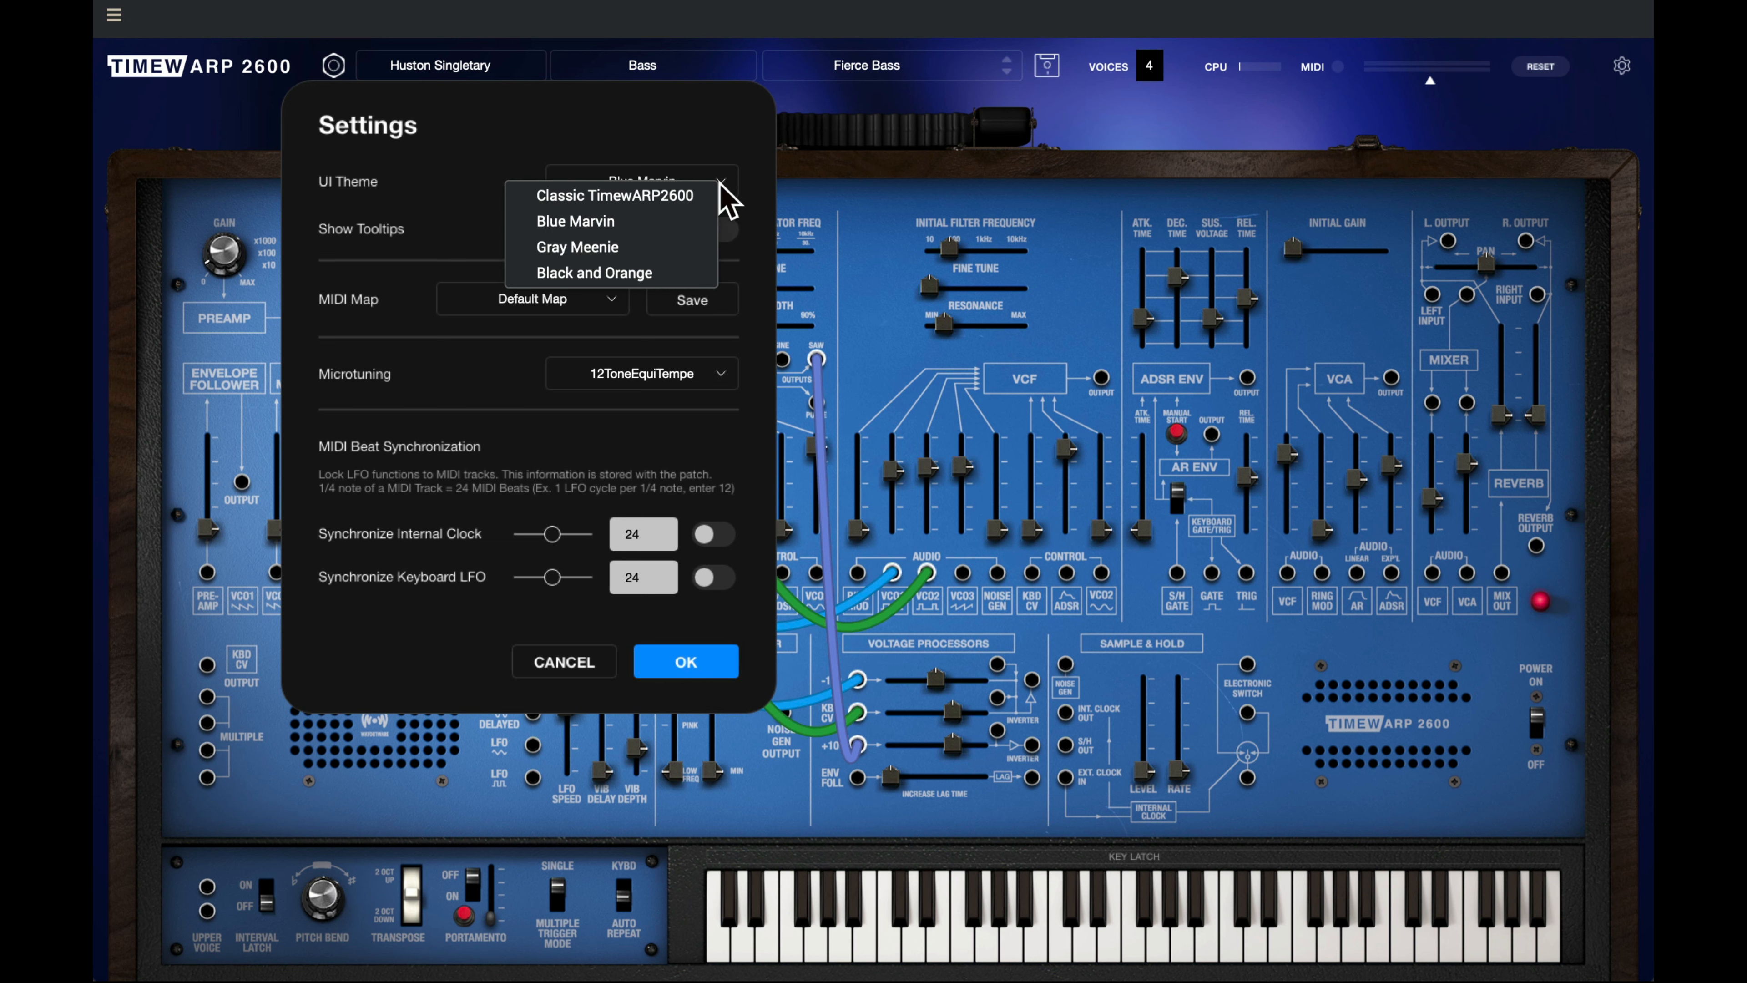
left_click(648, 251)
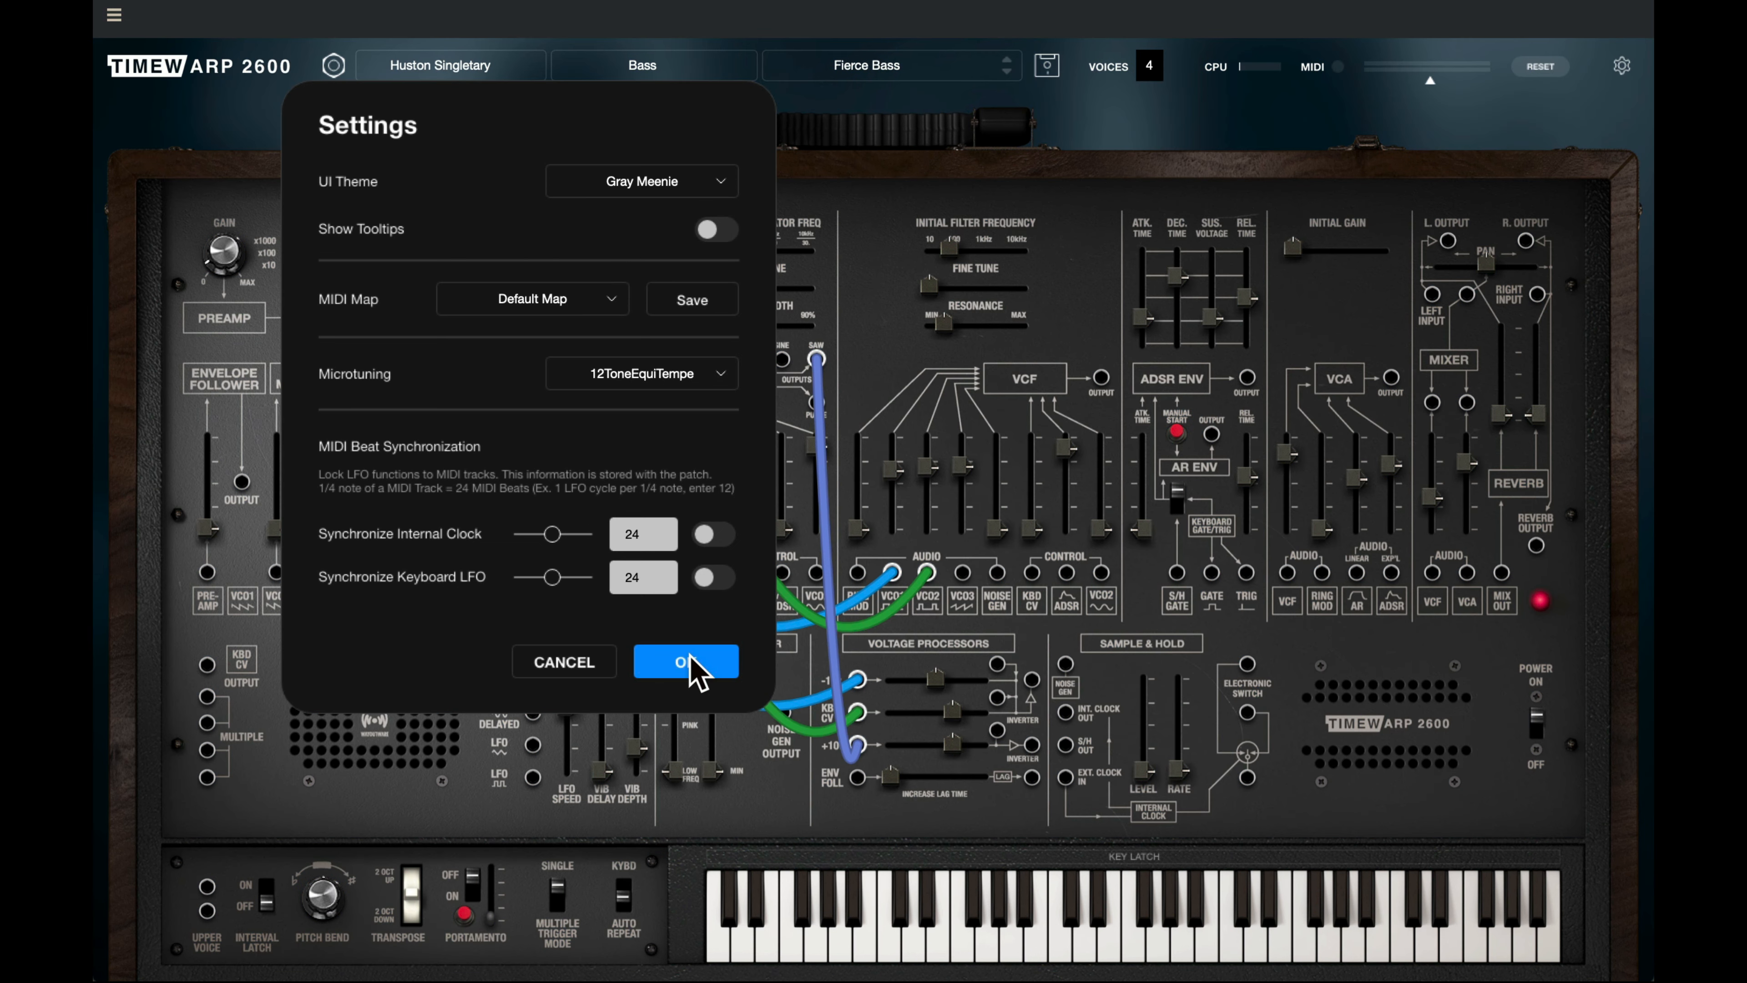
left_click(688, 663)
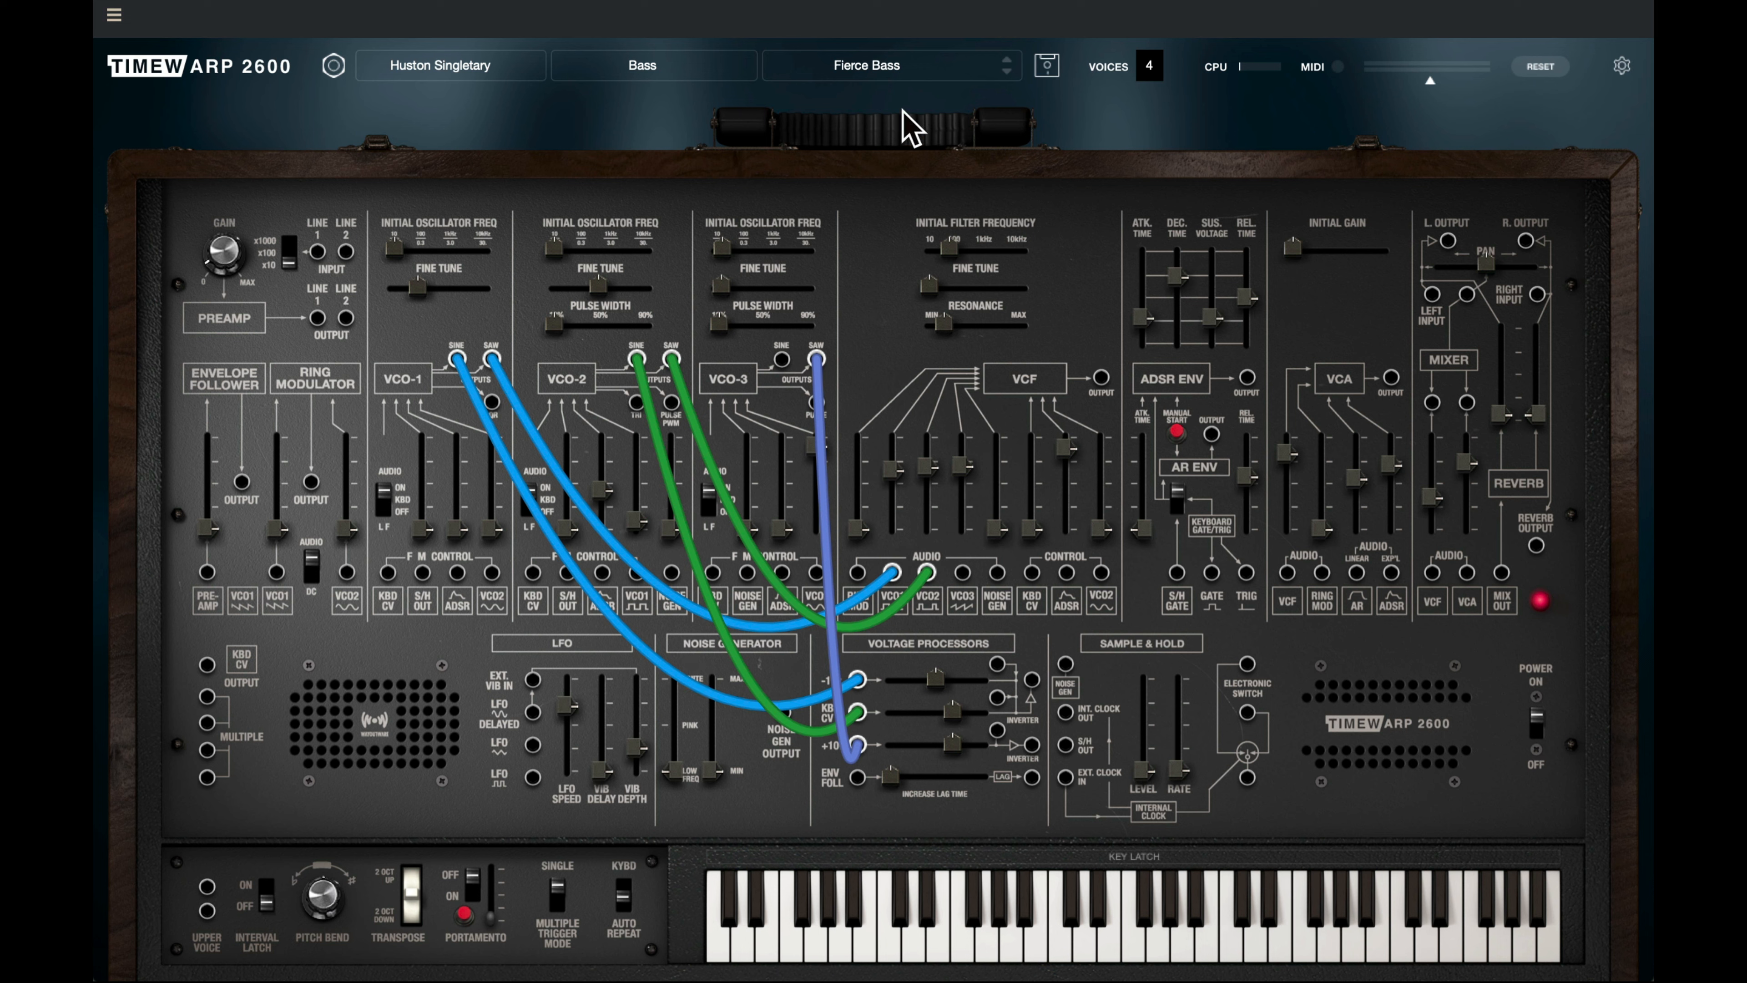
Step: Browse the bass preset list and the patch library's groups, categories and patches, including the Ibiza Village patch and the Sequences category
left_click(890, 71)
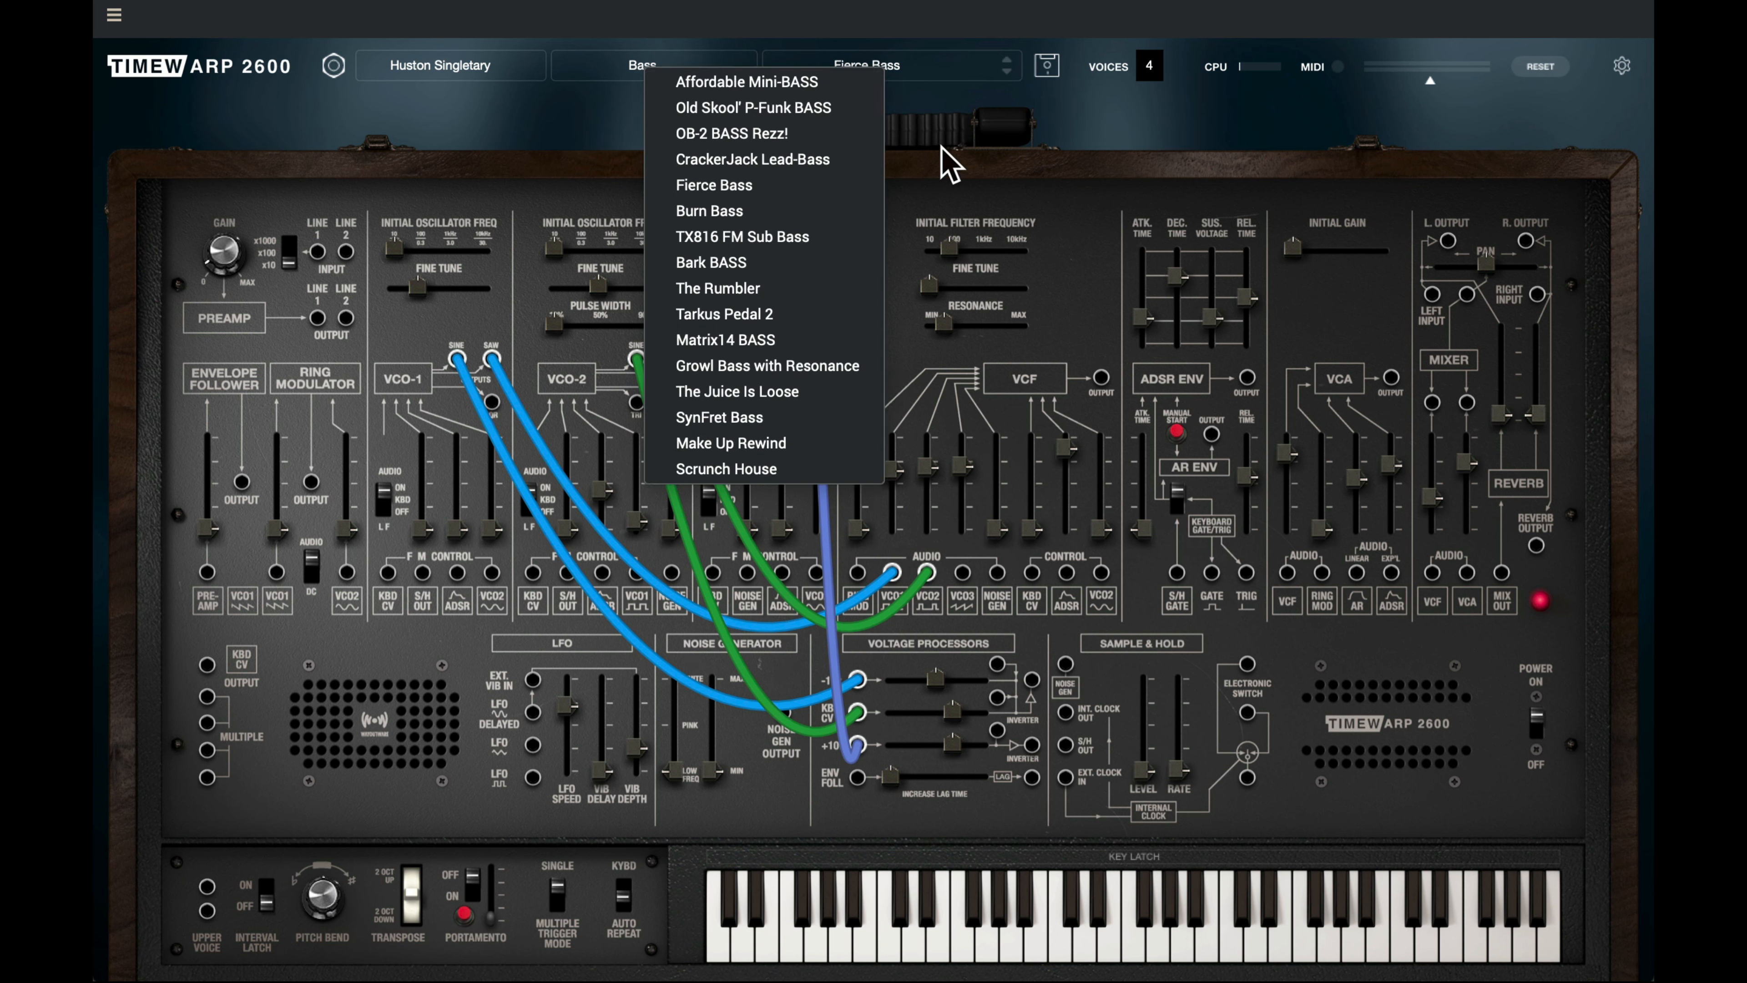
left_click(559, 113)
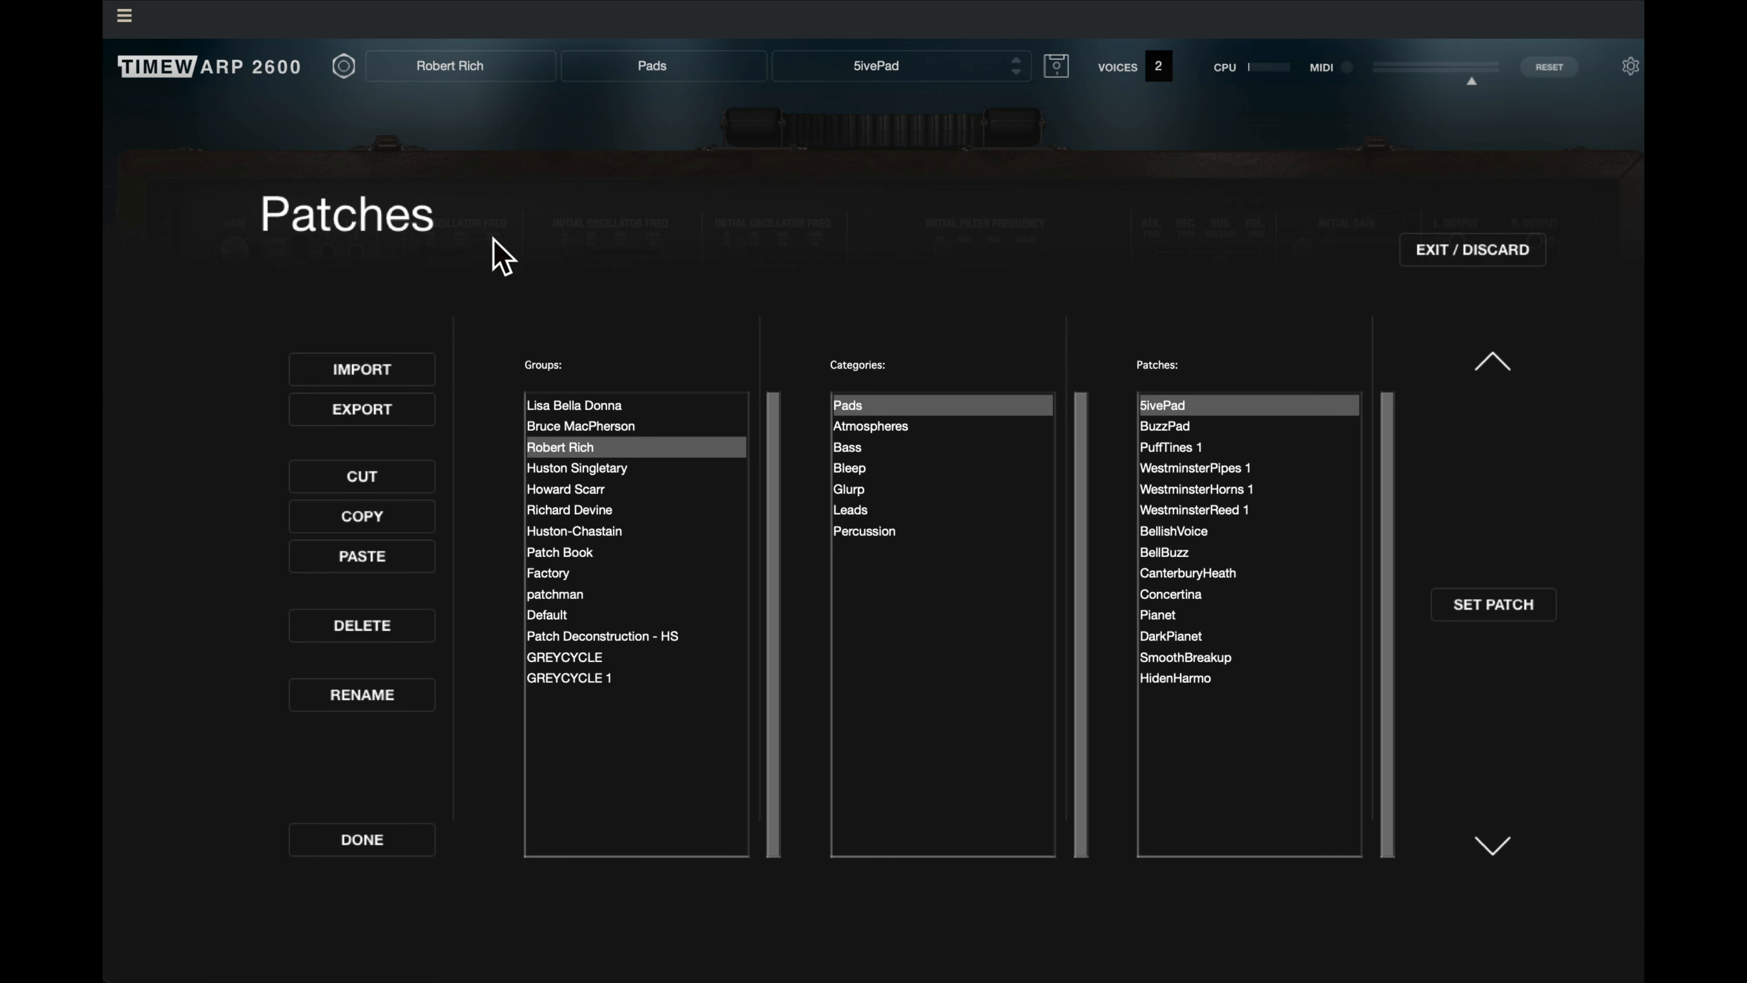
left_click(591, 413)
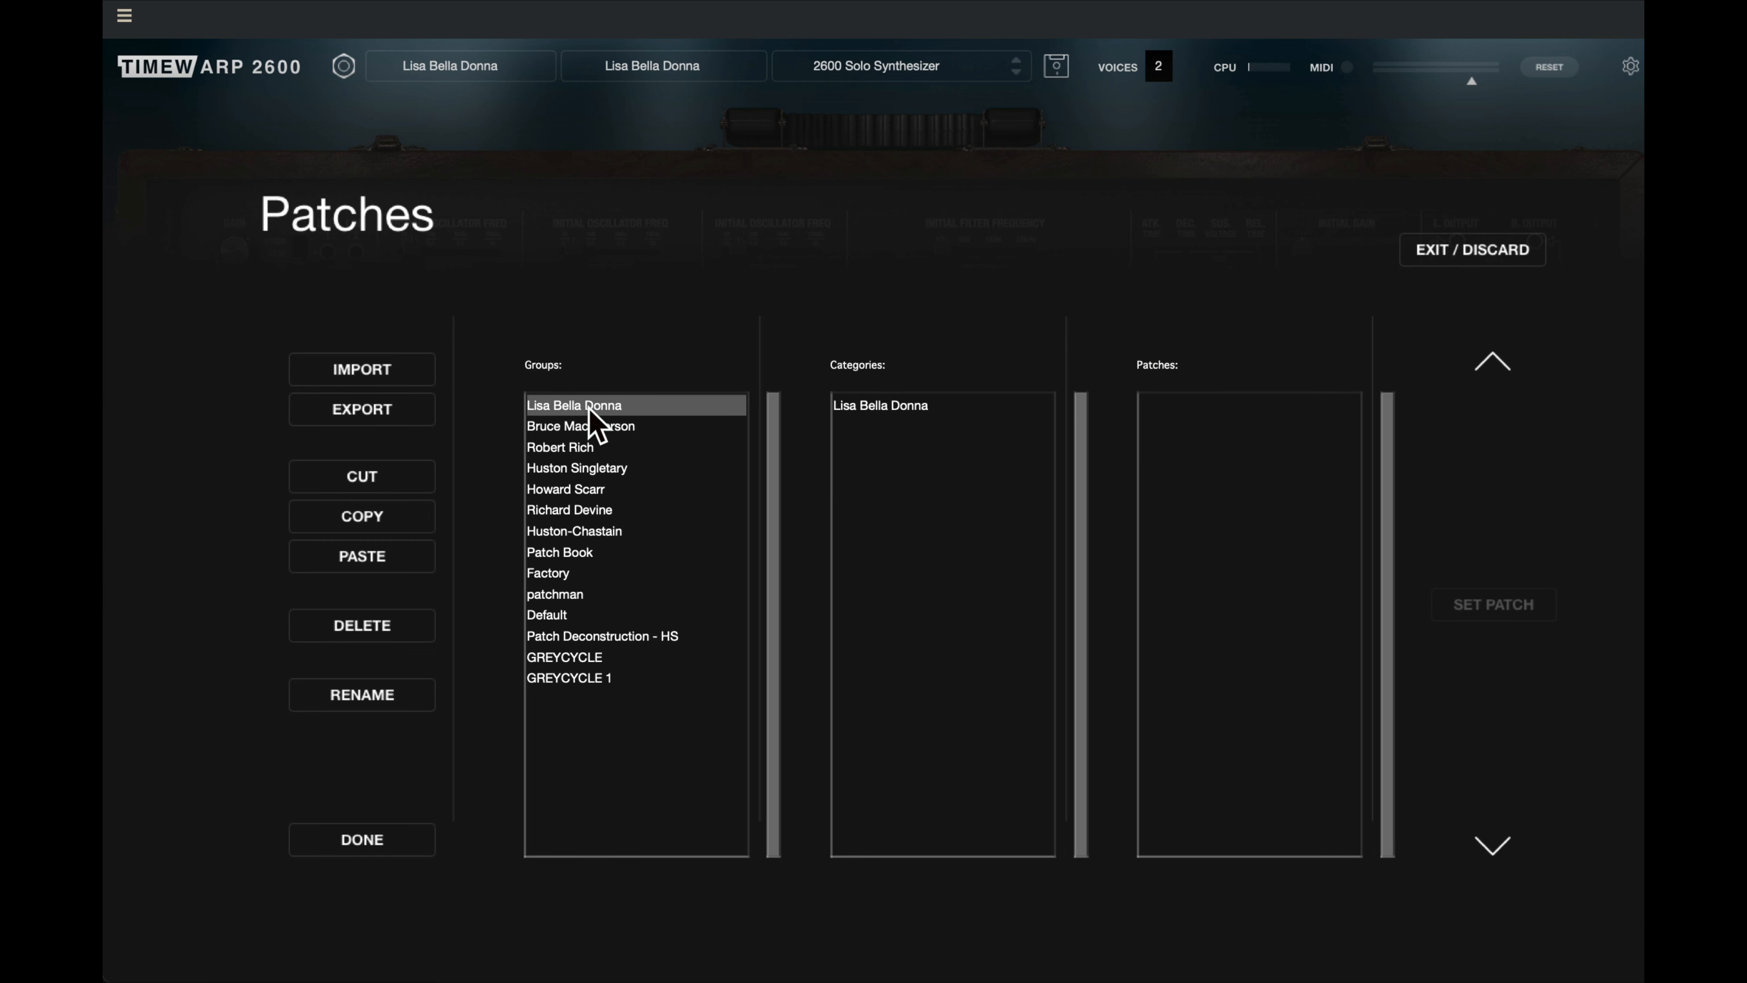
left_click(895, 411)
left_click(1184, 701)
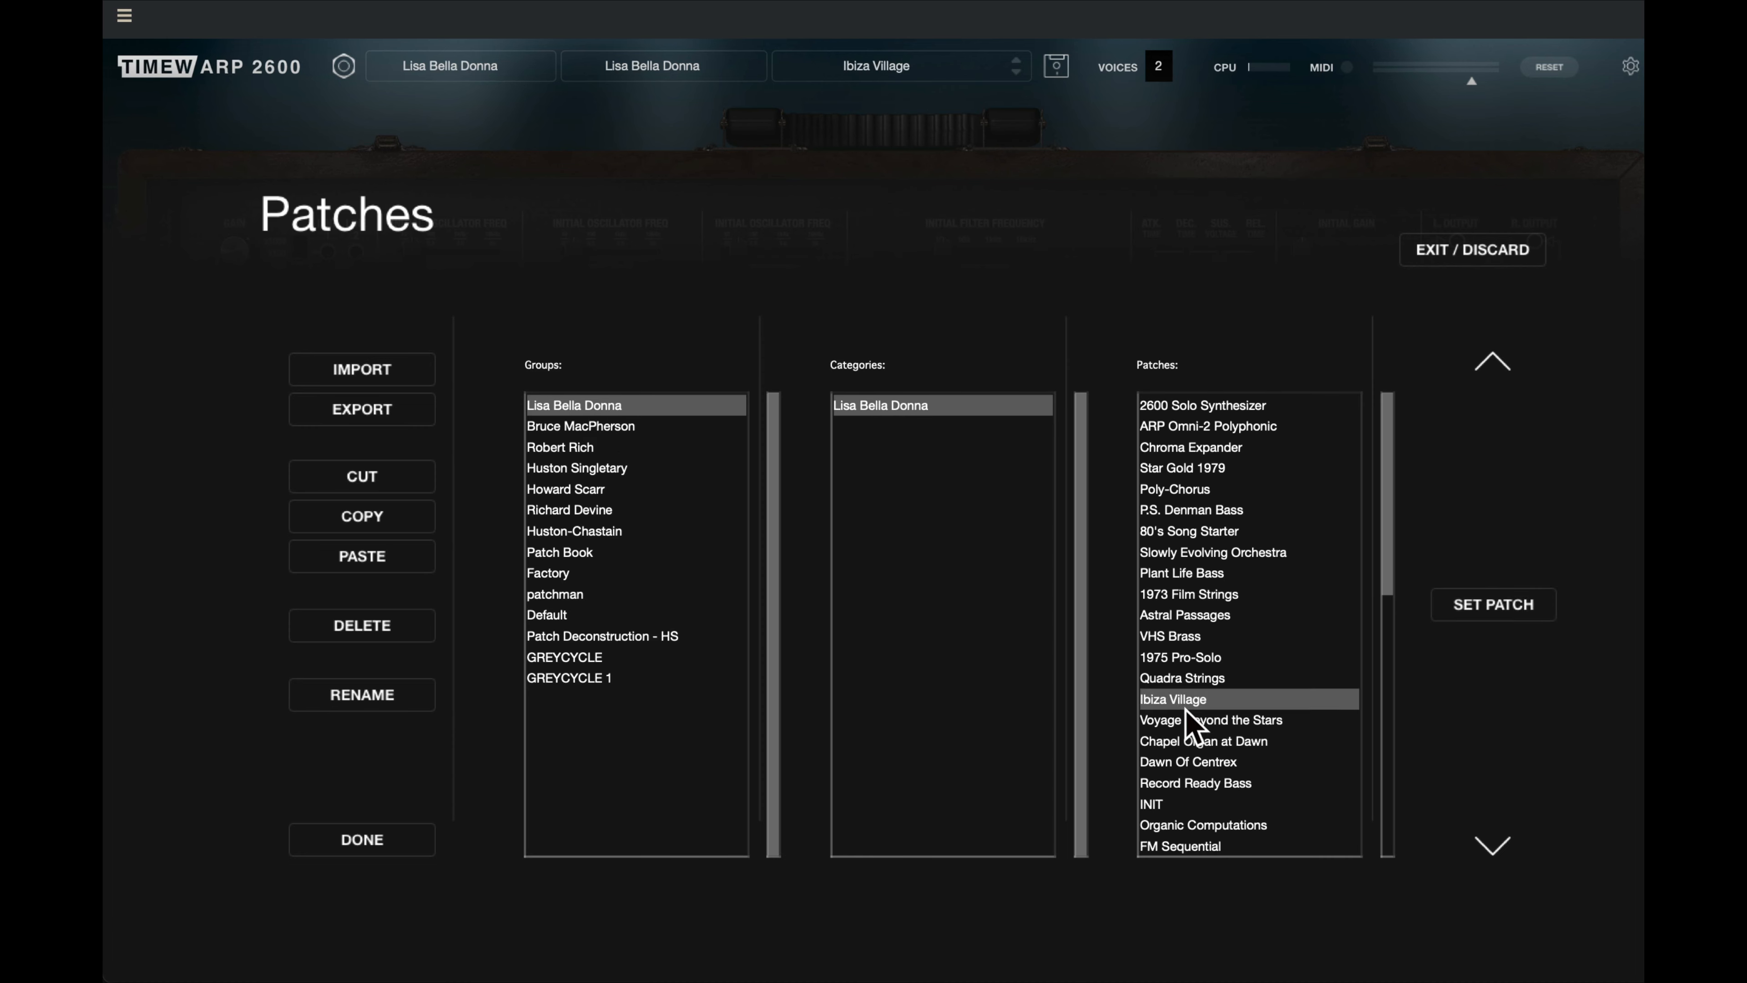
left_click(609, 421)
left_click(872, 427)
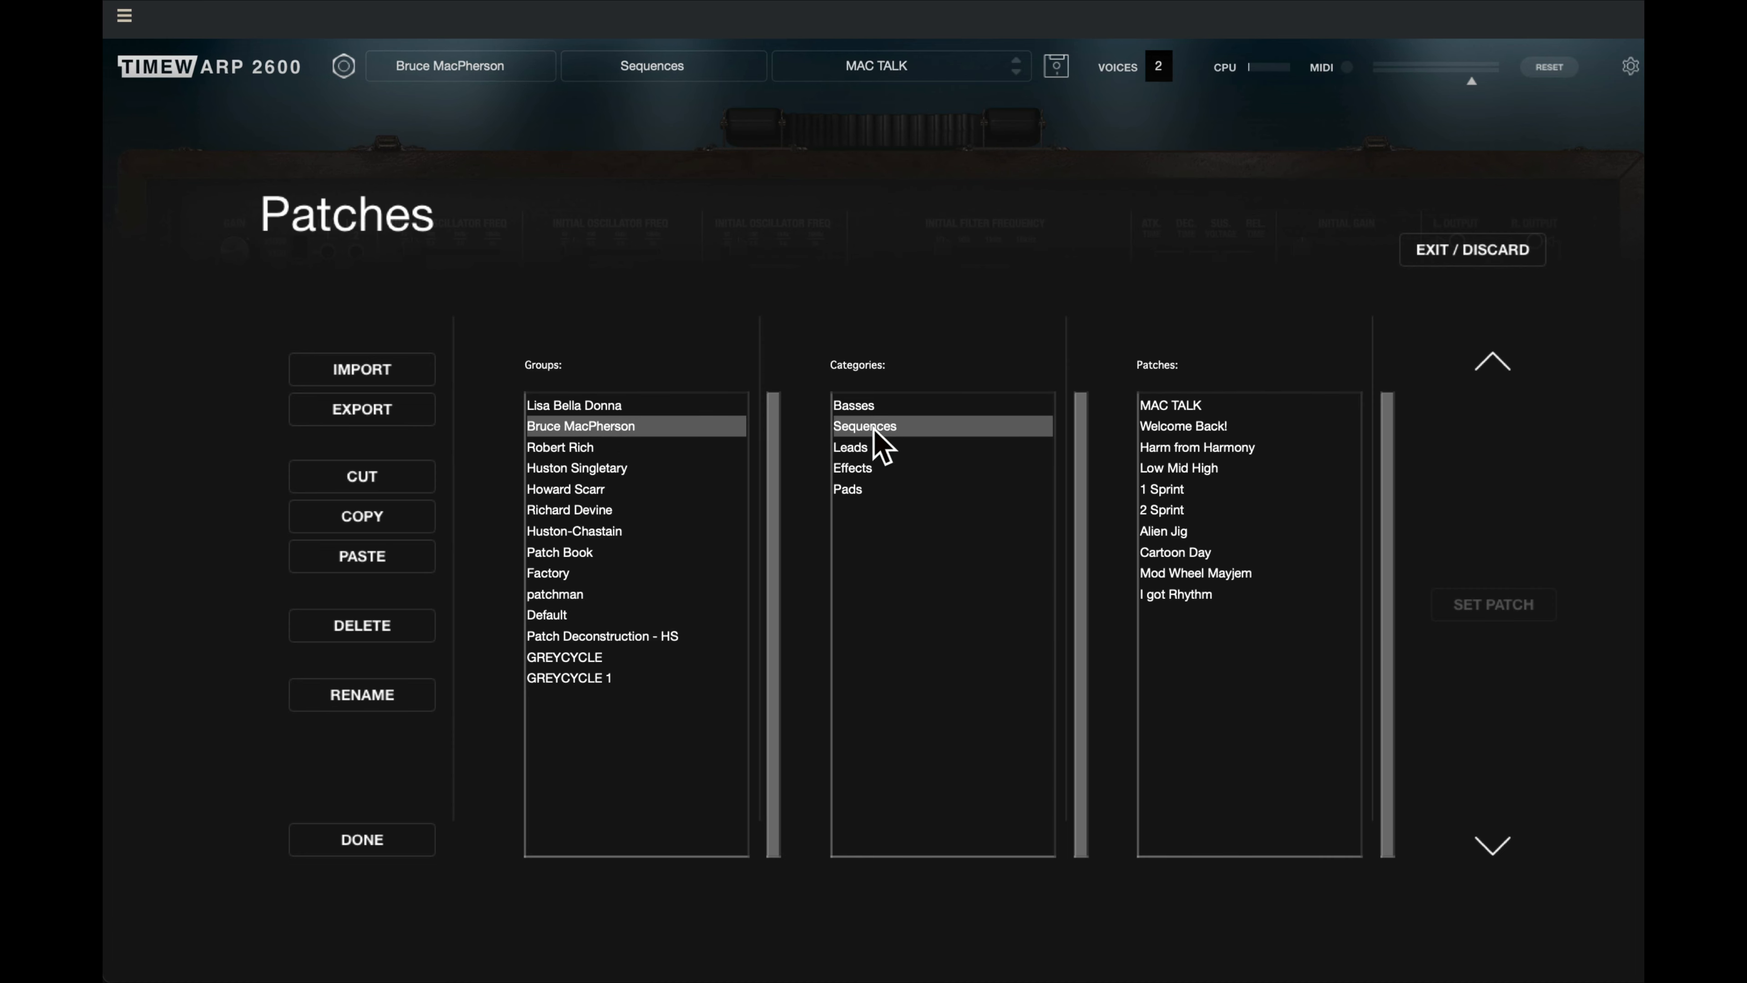
left_click(589, 449)
left_click(868, 495)
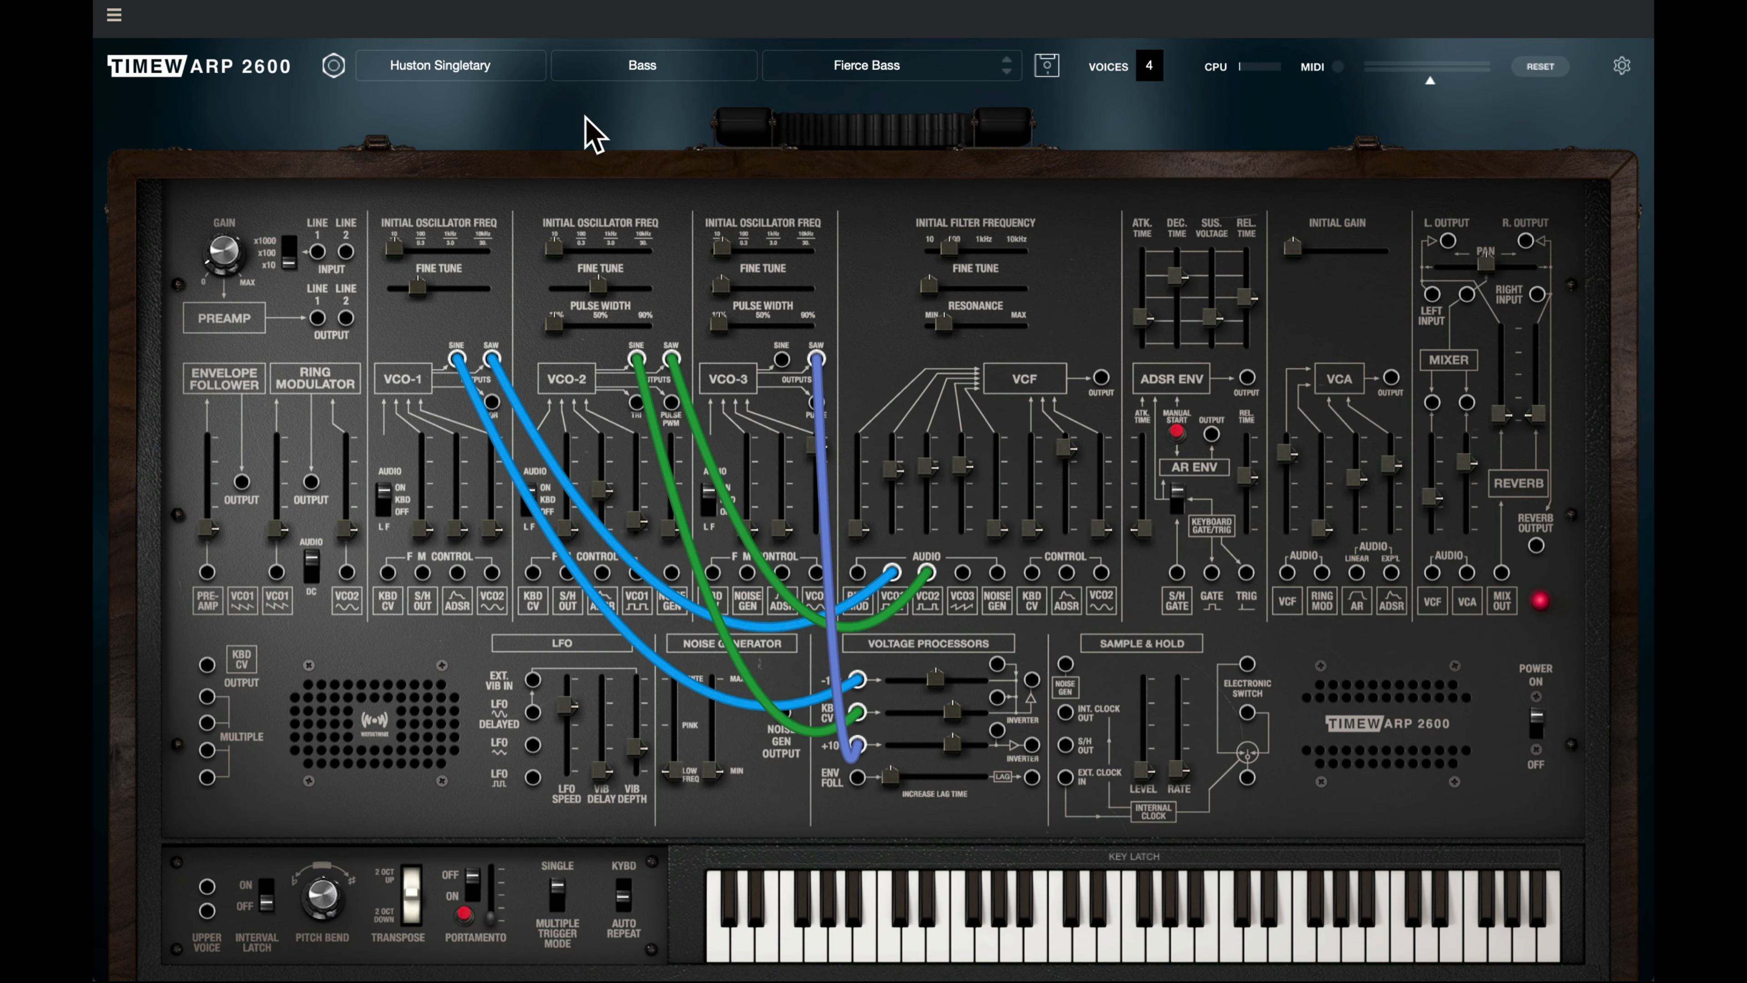
Step: Reset the patch and raise the VCF's VCO1 level, the VCA's VCF, AR and ADSR levels, and the mixer's VCA level
left_click(1540, 67)
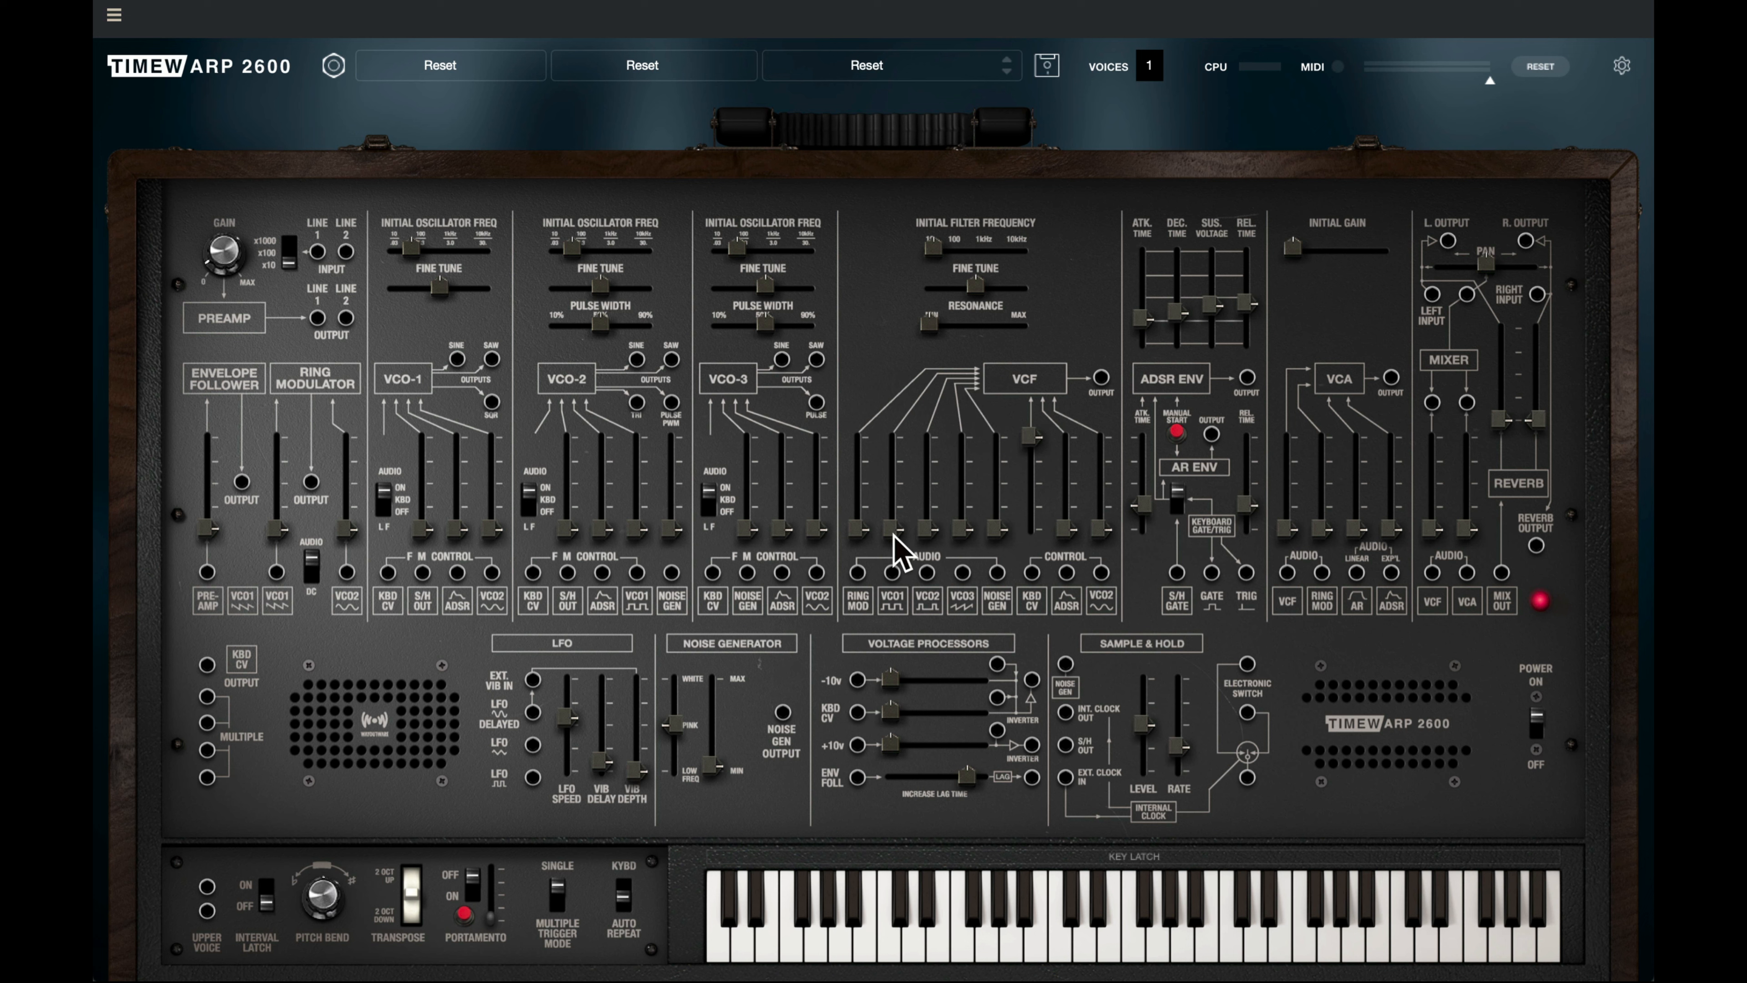
left_click_drag(895, 536, 906, 438)
left_click_drag(1246, 500, 1293, 474)
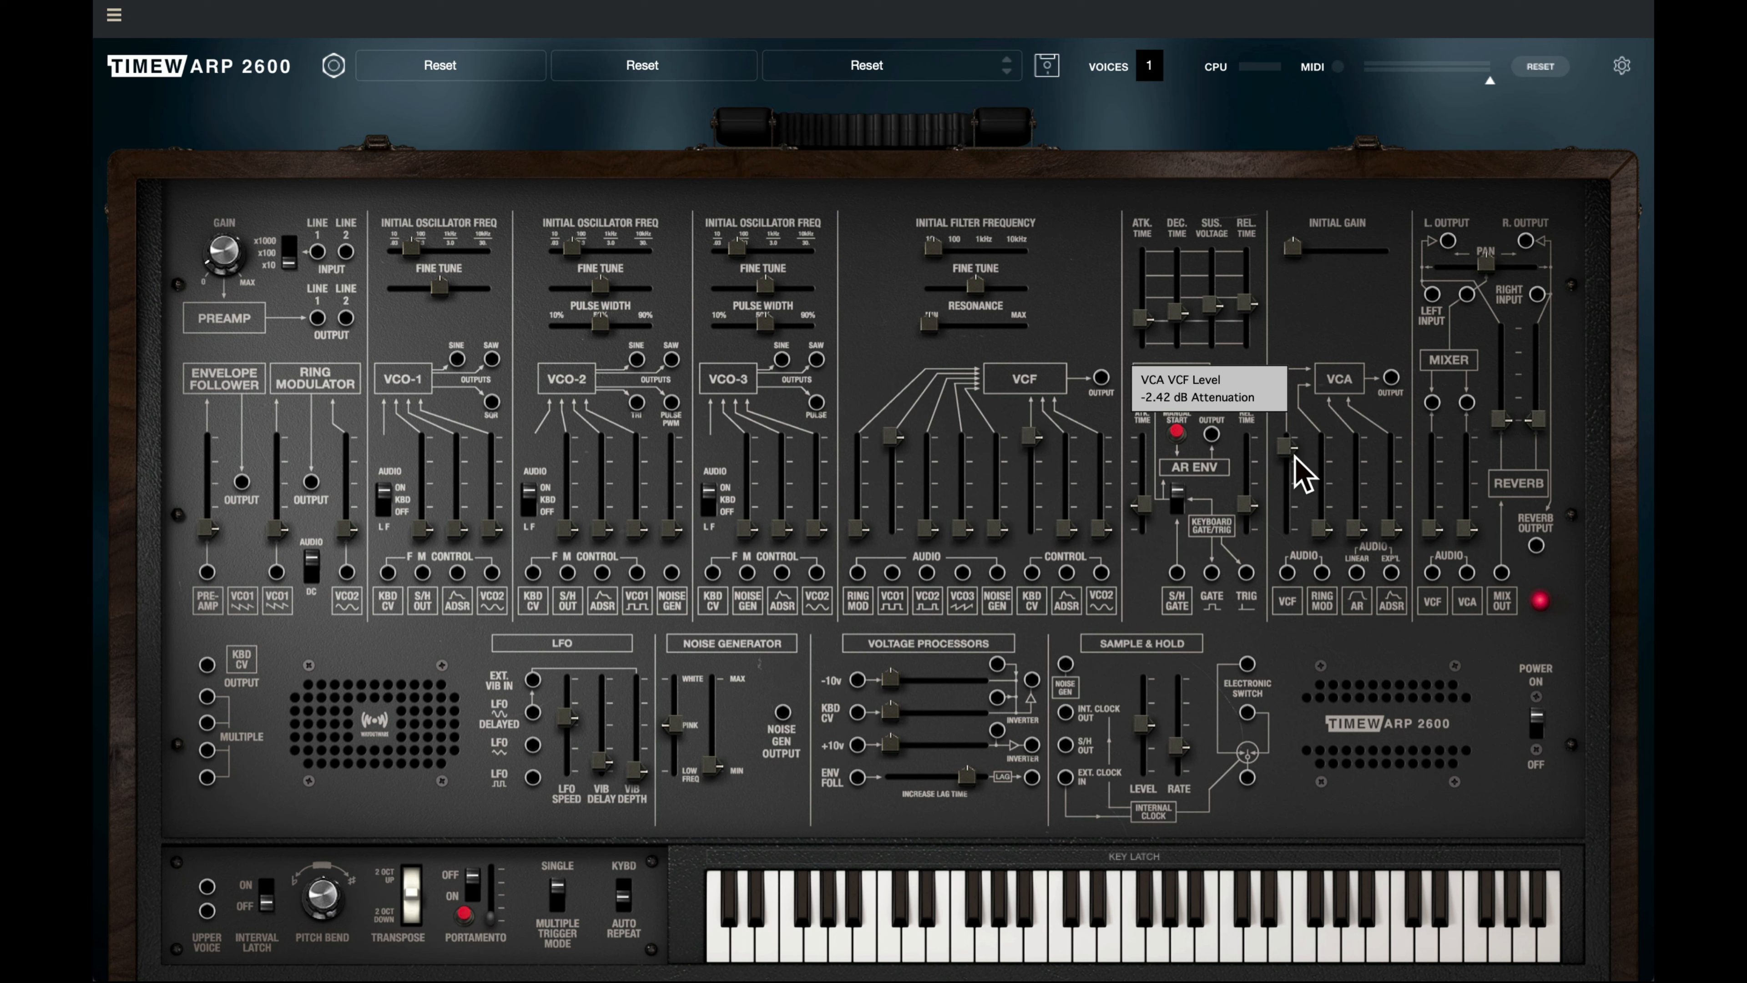
left_click_drag(1391, 548, 1354, 463)
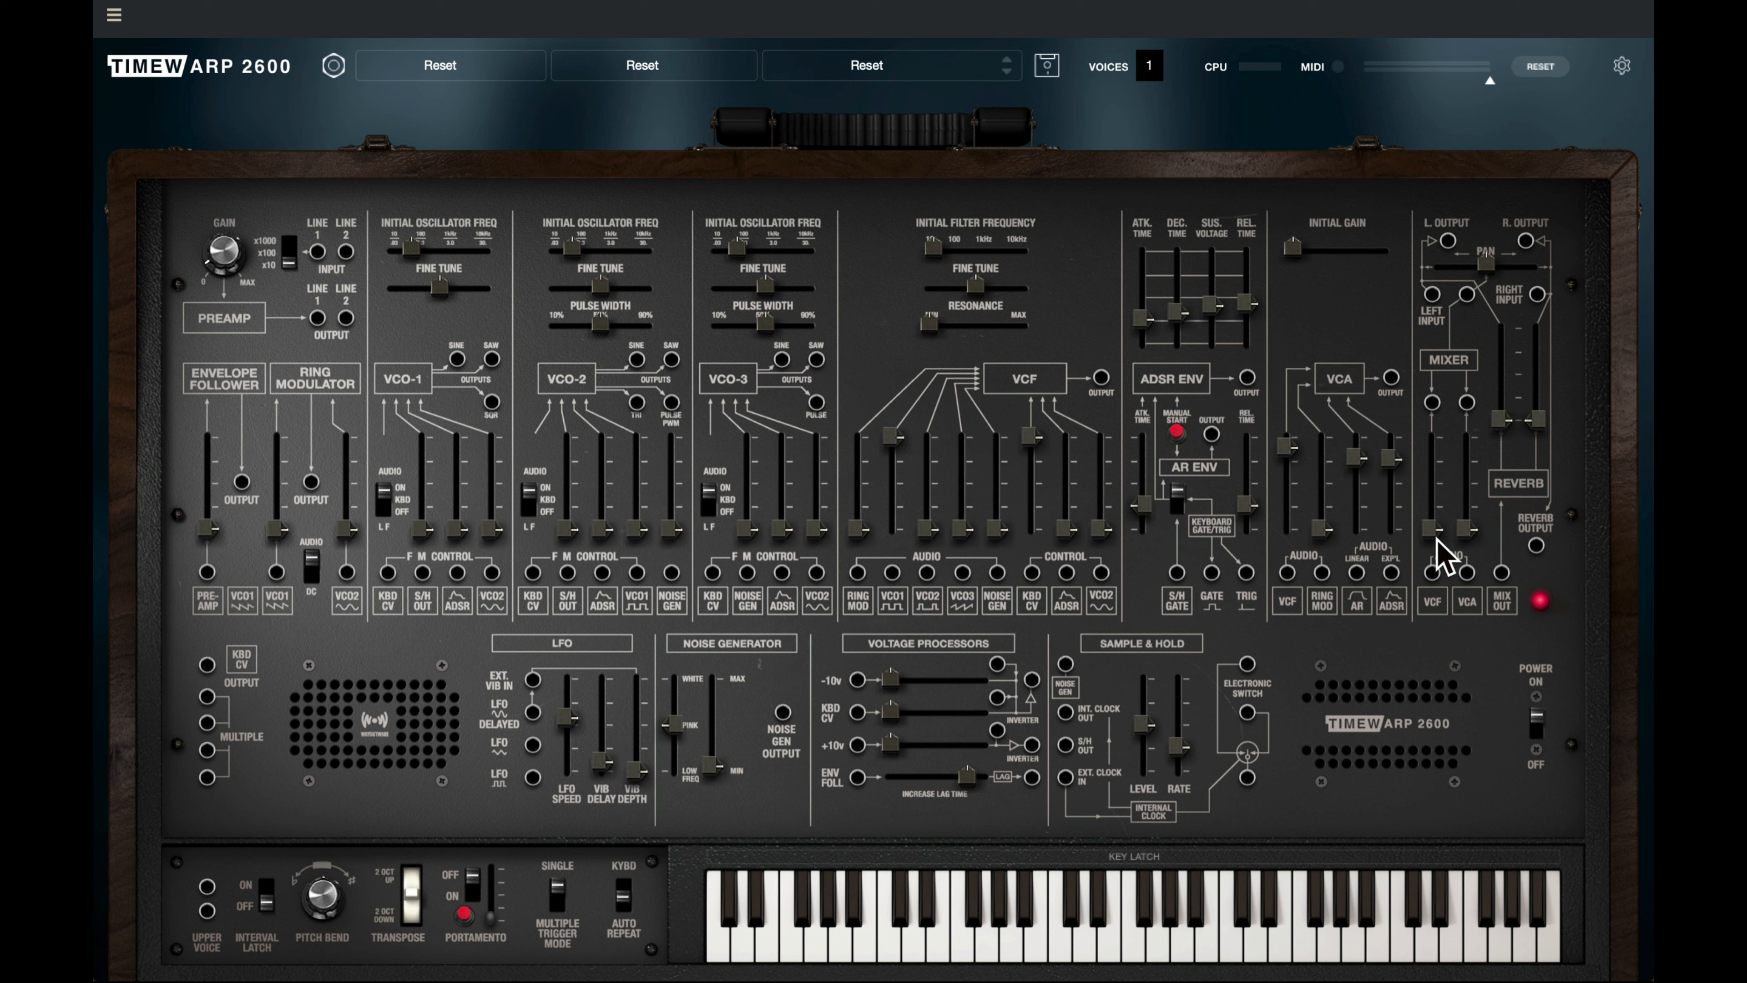
left_click_drag(1466, 531, 1469, 435)
Step: Raise the initial filter frequency, then shorten the ADSR release and attack times and the AR attack time
left_click_drag(933, 252, 980, 268)
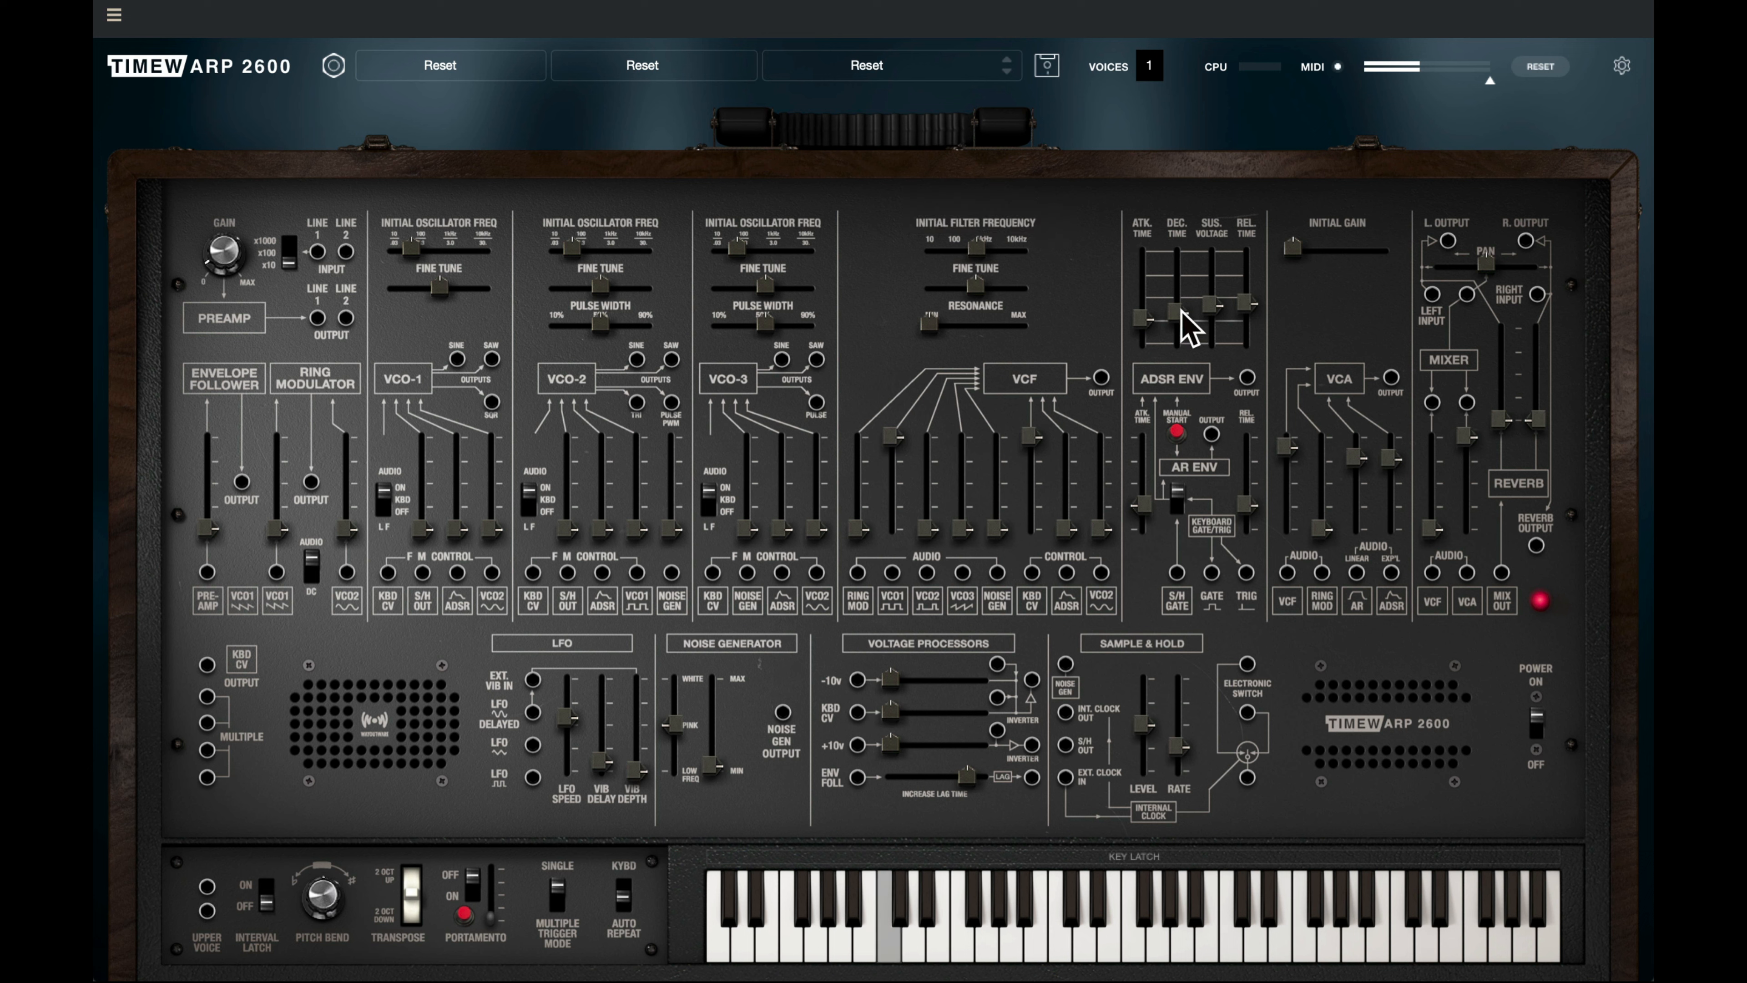
left_click_drag(1250, 305, 1156, 537)
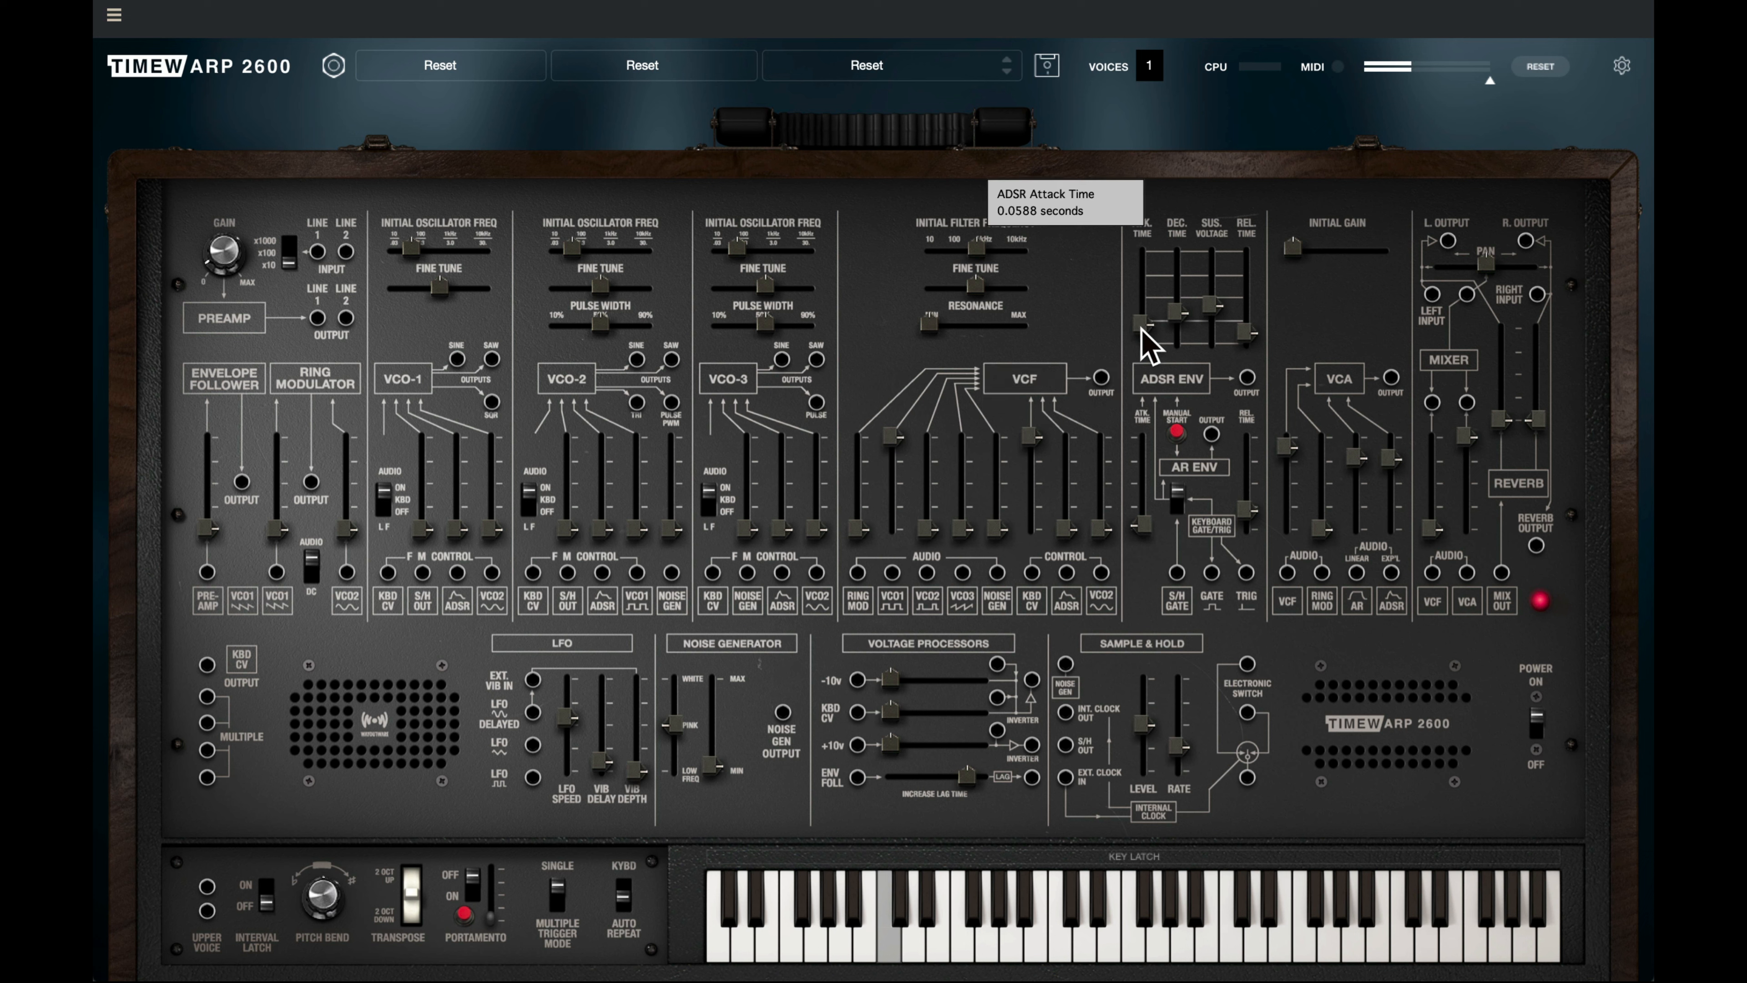
left_click_drag(1143, 343, 1149, 351)
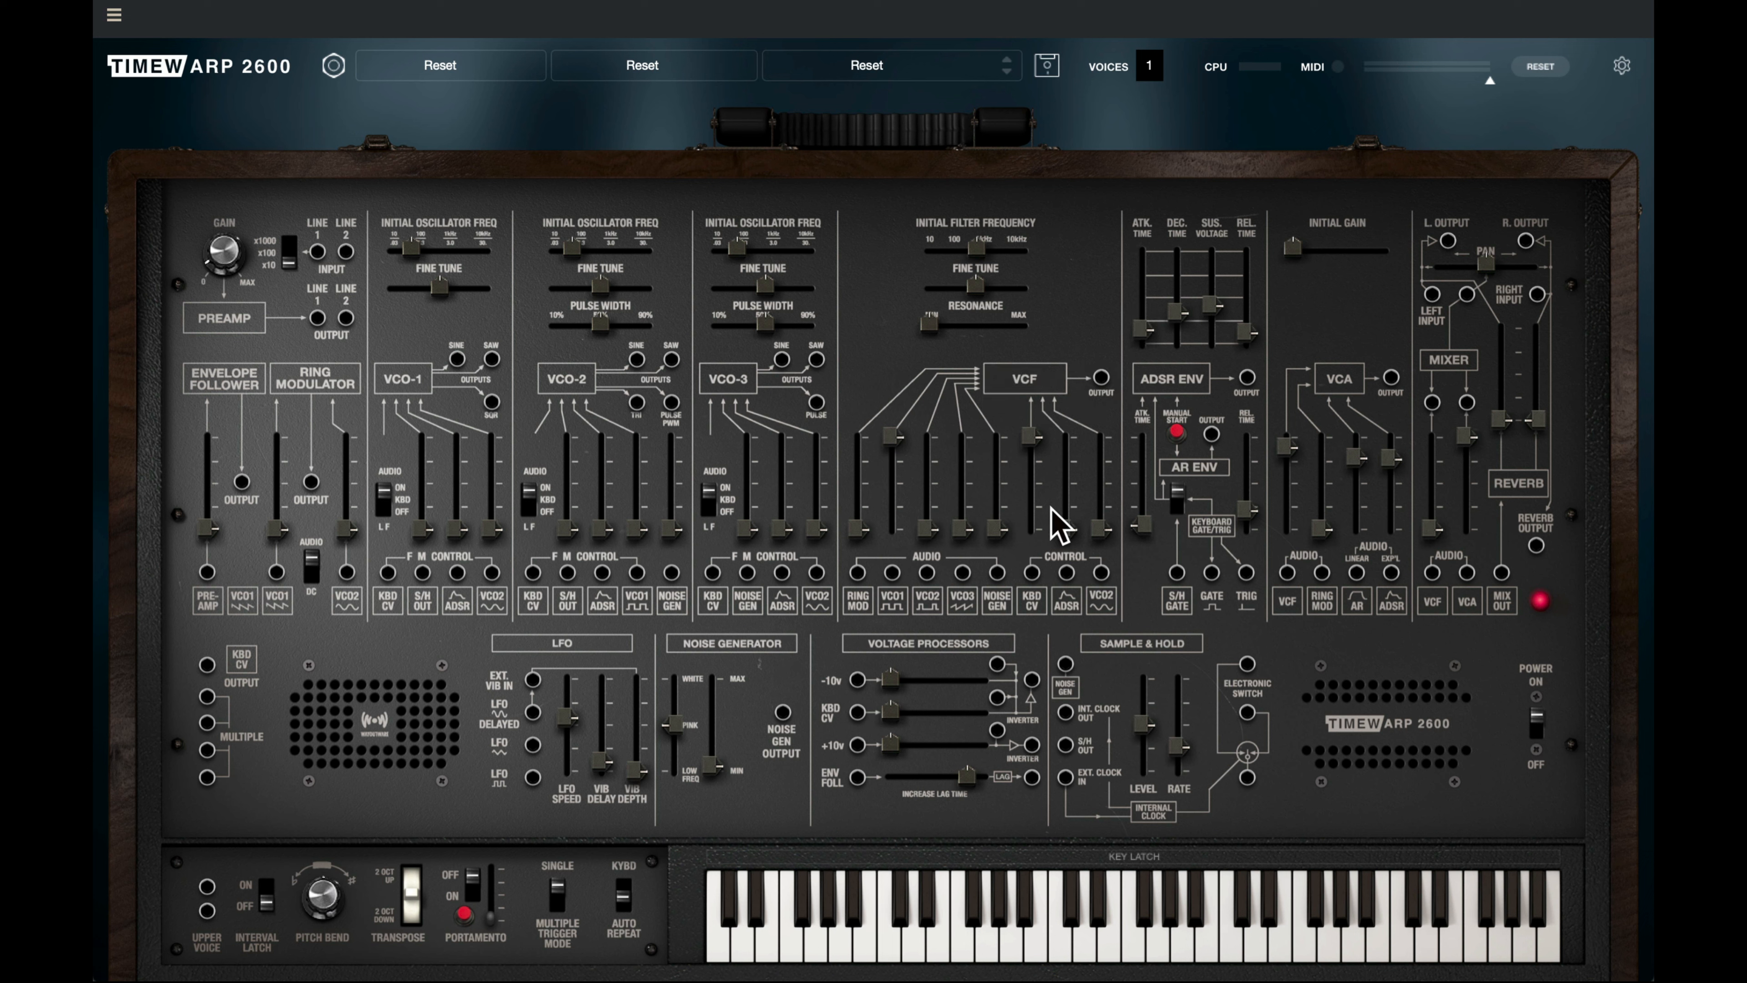
Step: Set the VCO-1 coarse frequency to 10 Hz, lower the initial filter frequency and add a little filter resonance
mouse_move(1051, 508)
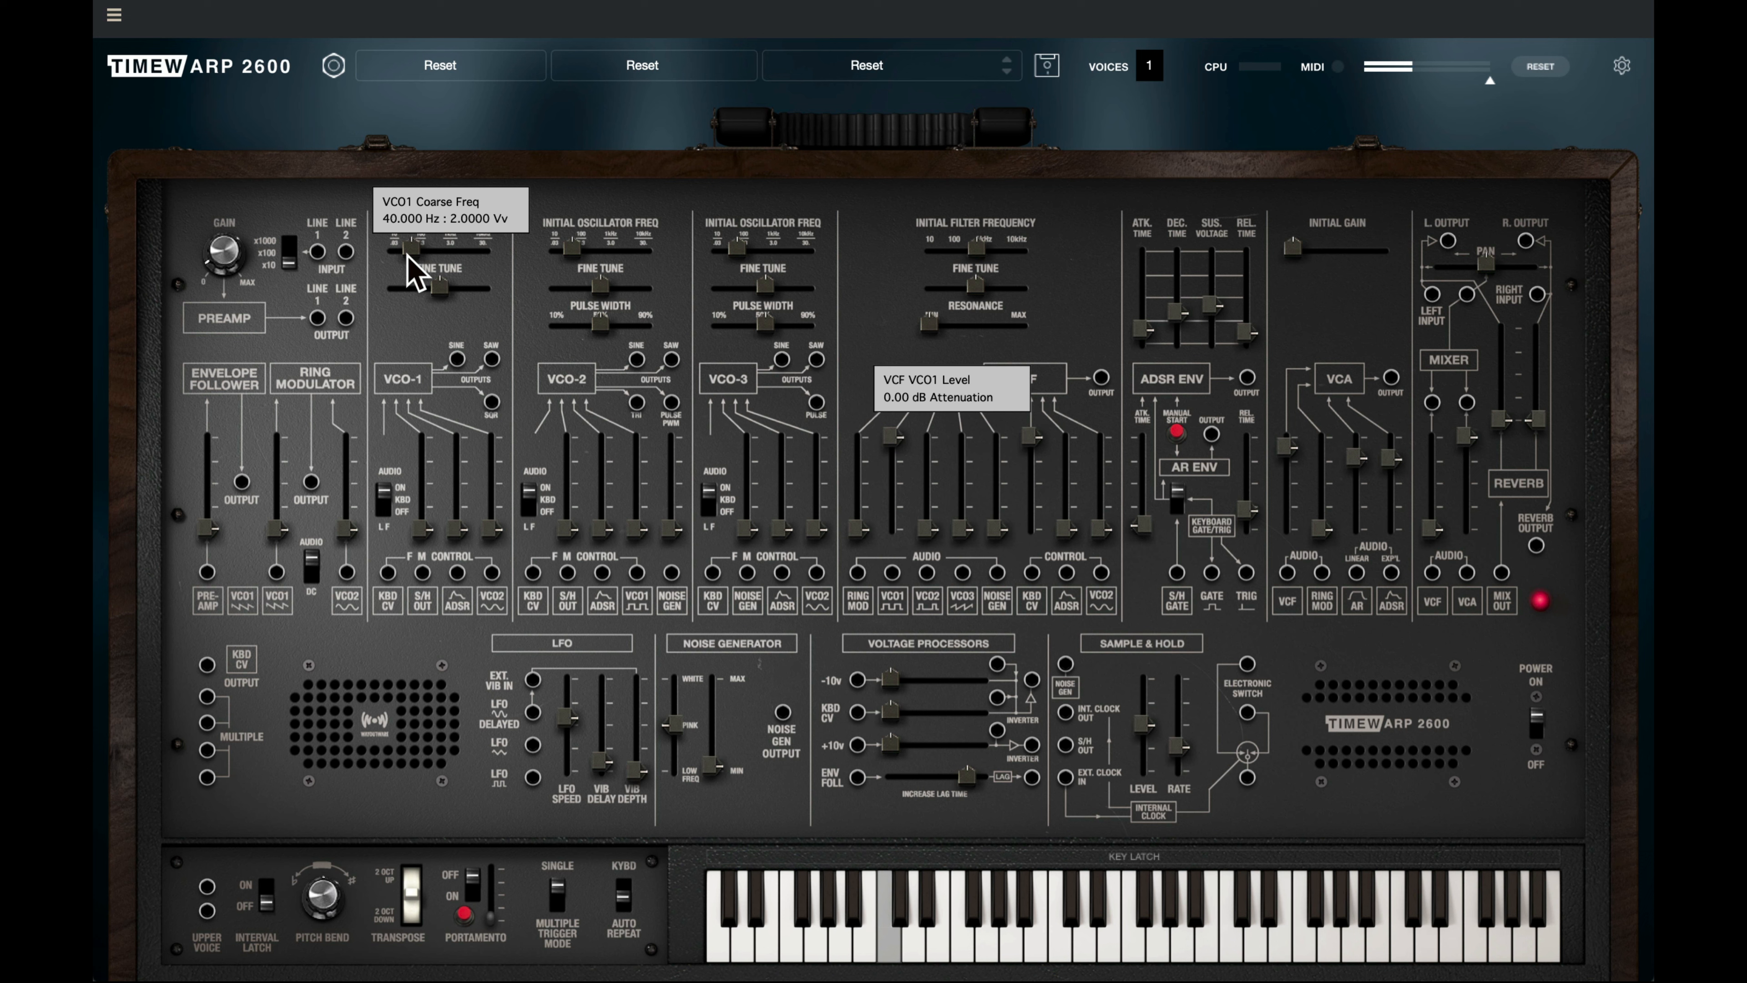
left_click_drag(408, 255, 382, 253)
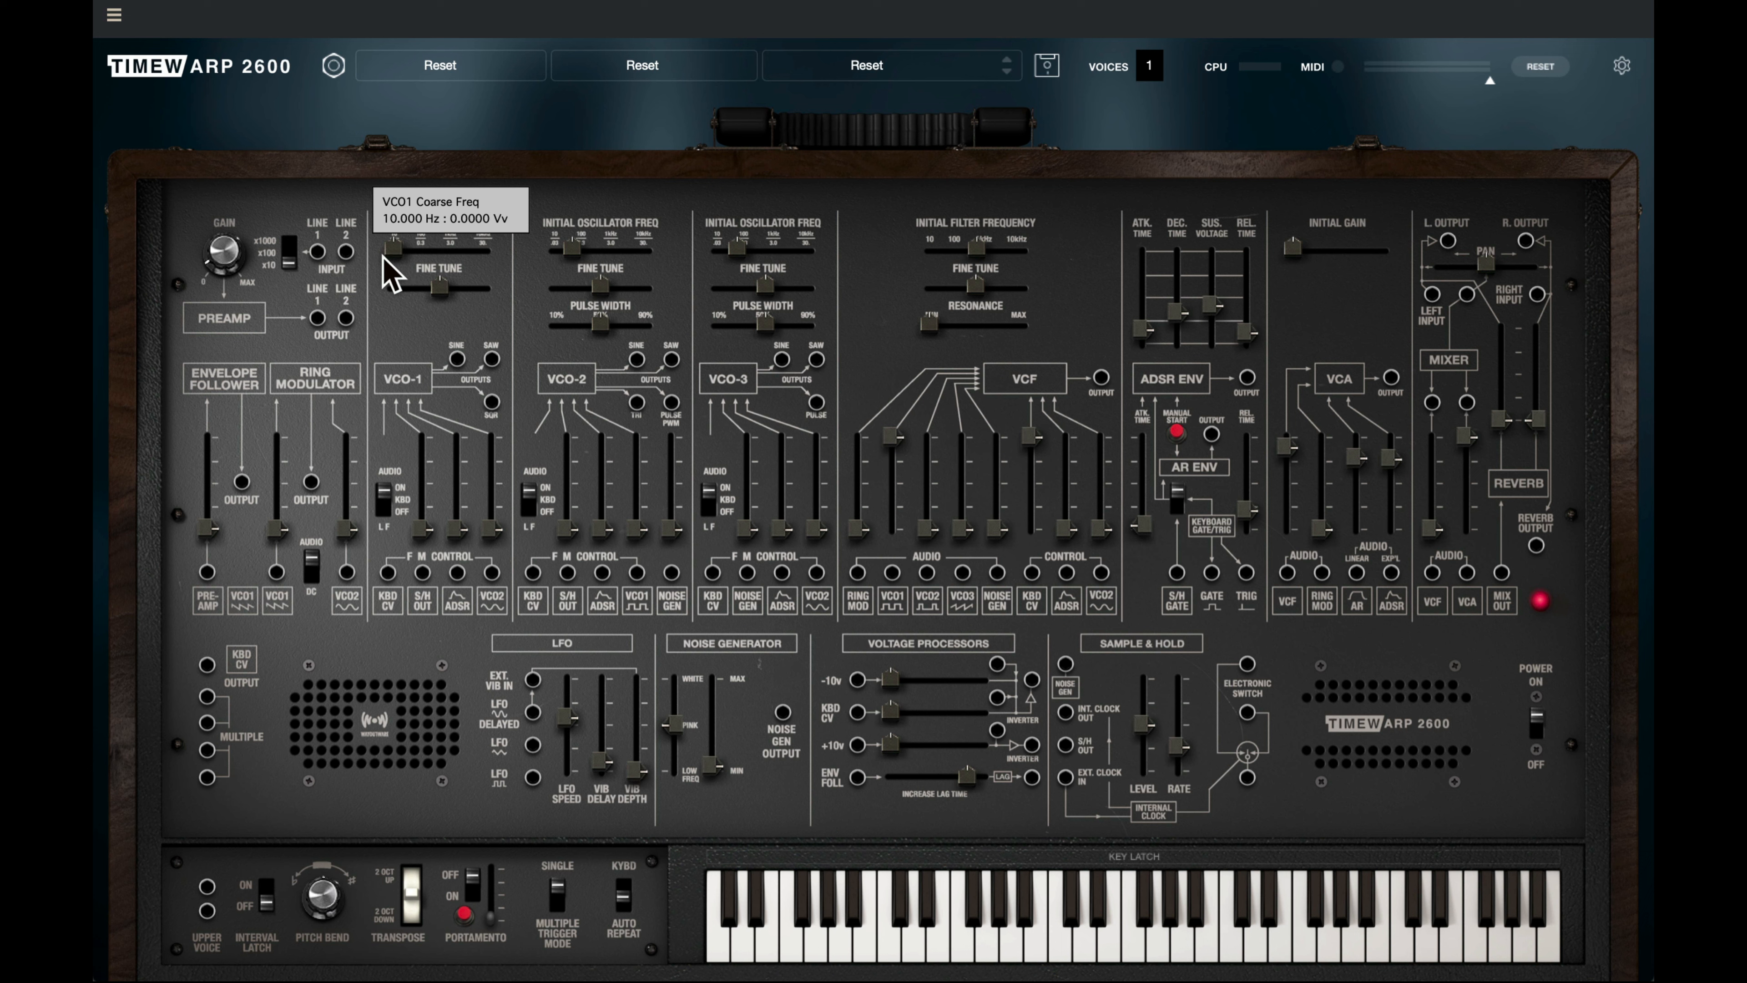
mouse_move(977, 248)
left_mouse_down()
mouse_move(956, 250)
mouse_move(990, 255)
mouse_move(967, 266)
left_mouse_up()
left_click_drag(932, 325, 951, 335)
mouse_move(967, 260)
left_mouse_down()
mouse_move(1004, 264)
mouse_move(956, 251)
left_mouse_up()
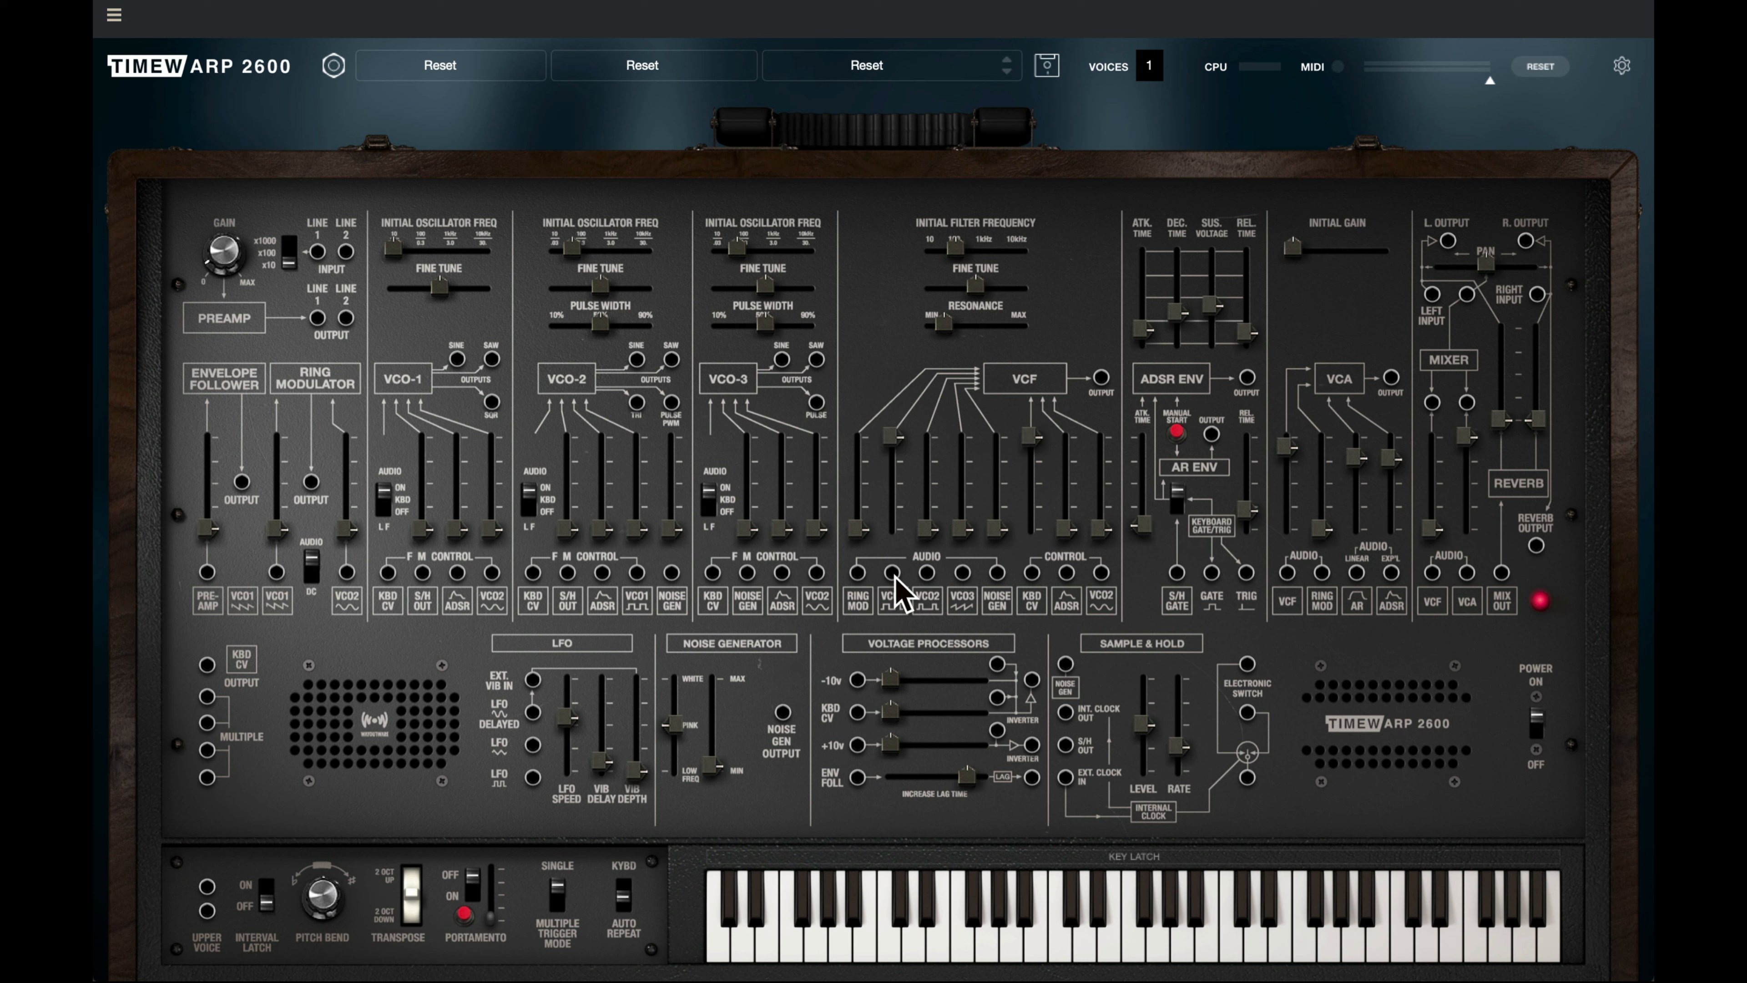
Step: Patch the VCO-3 saw output into the VCF's VCO1 audio input and set the VCO-3 coarse frequency to 10 Hz
left_click_drag(893, 573, 818, 360)
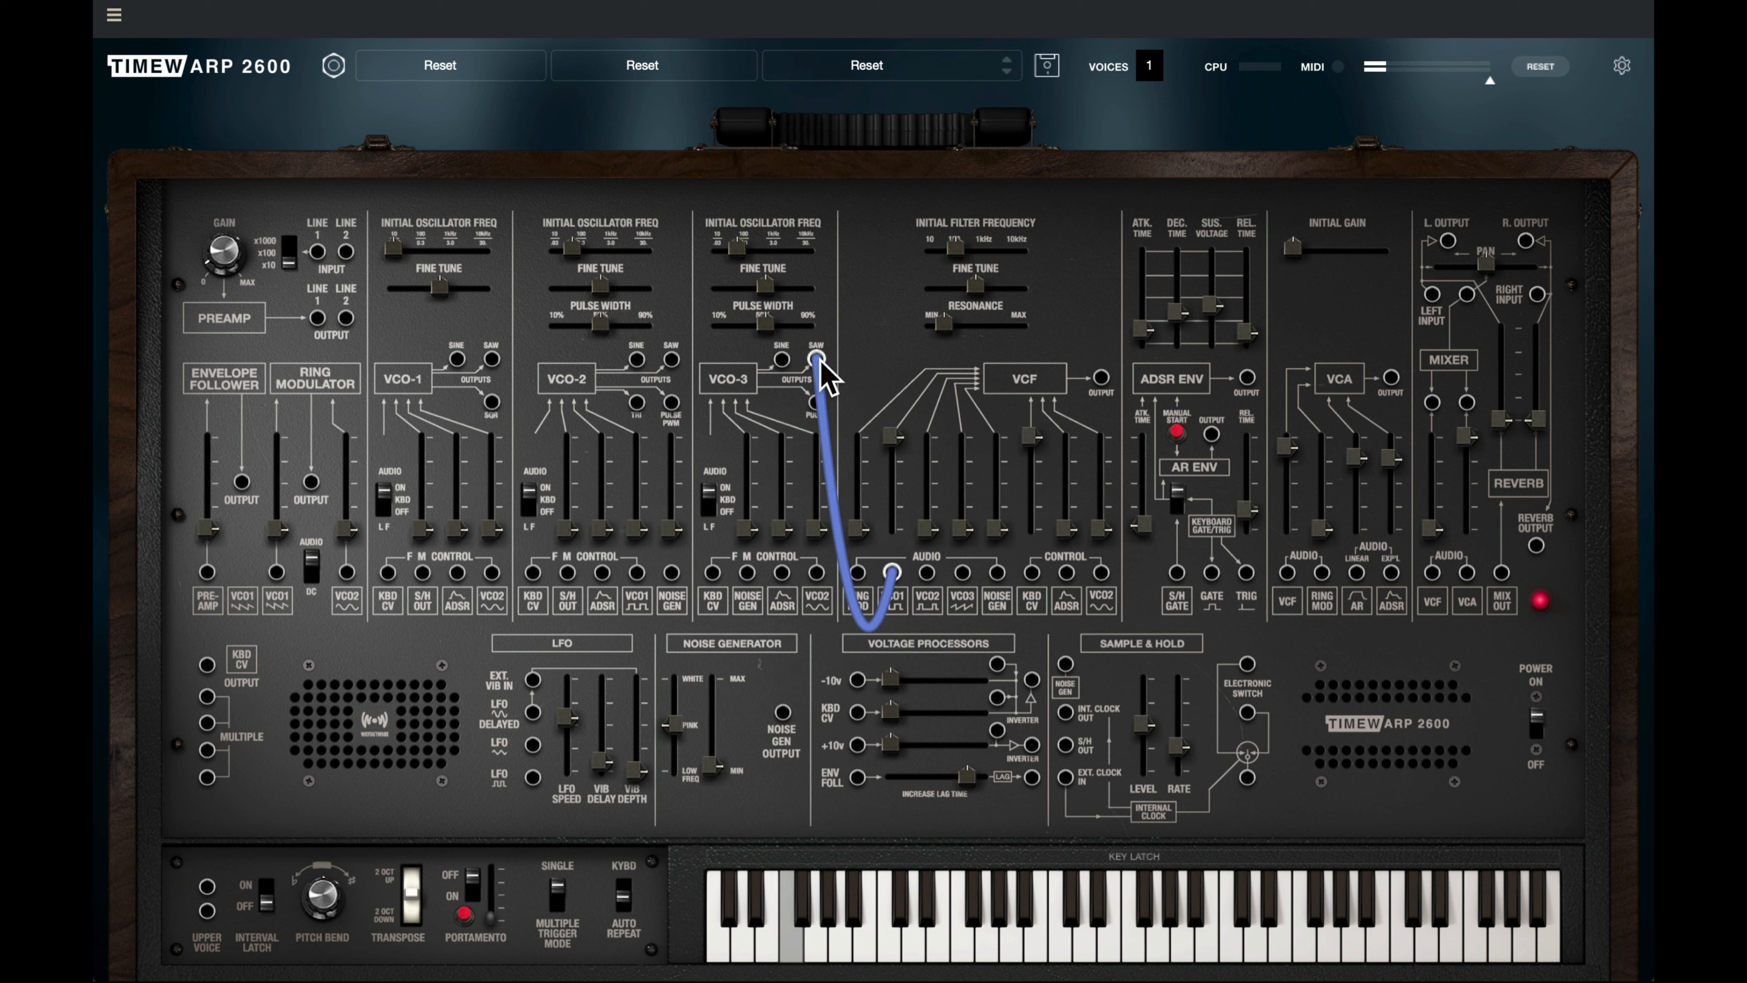
mouse_move(741, 261)
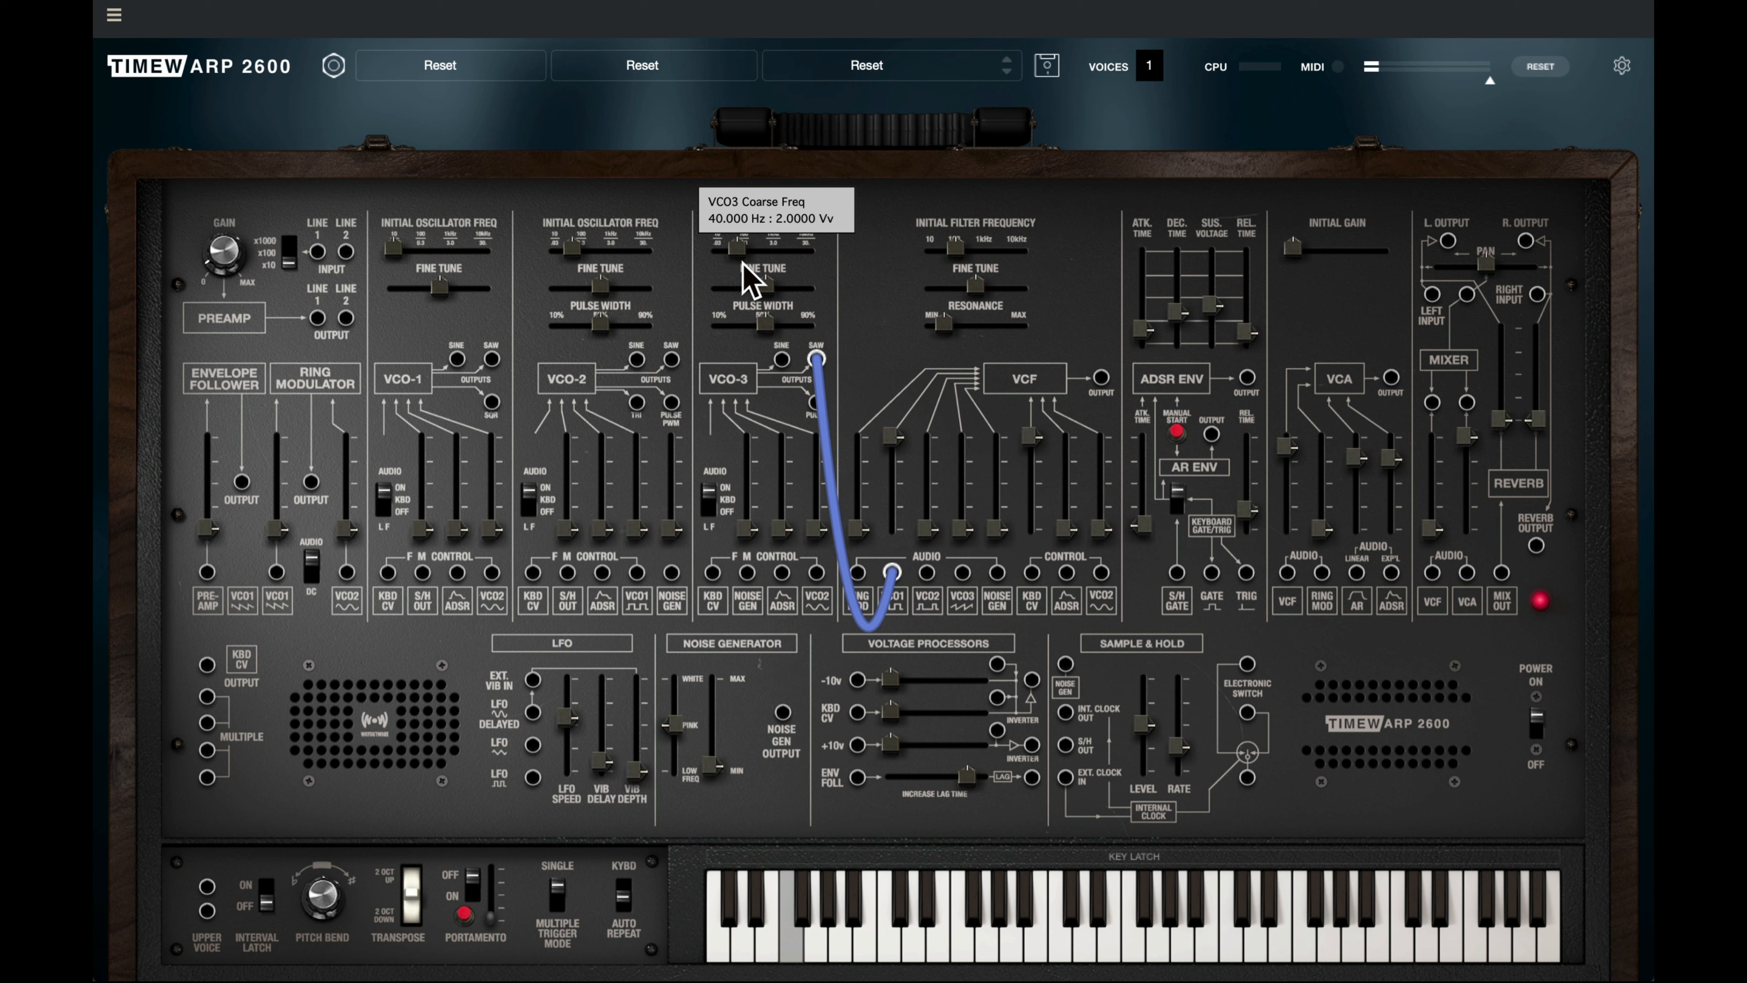
left_click_drag(745, 262, 727, 266)
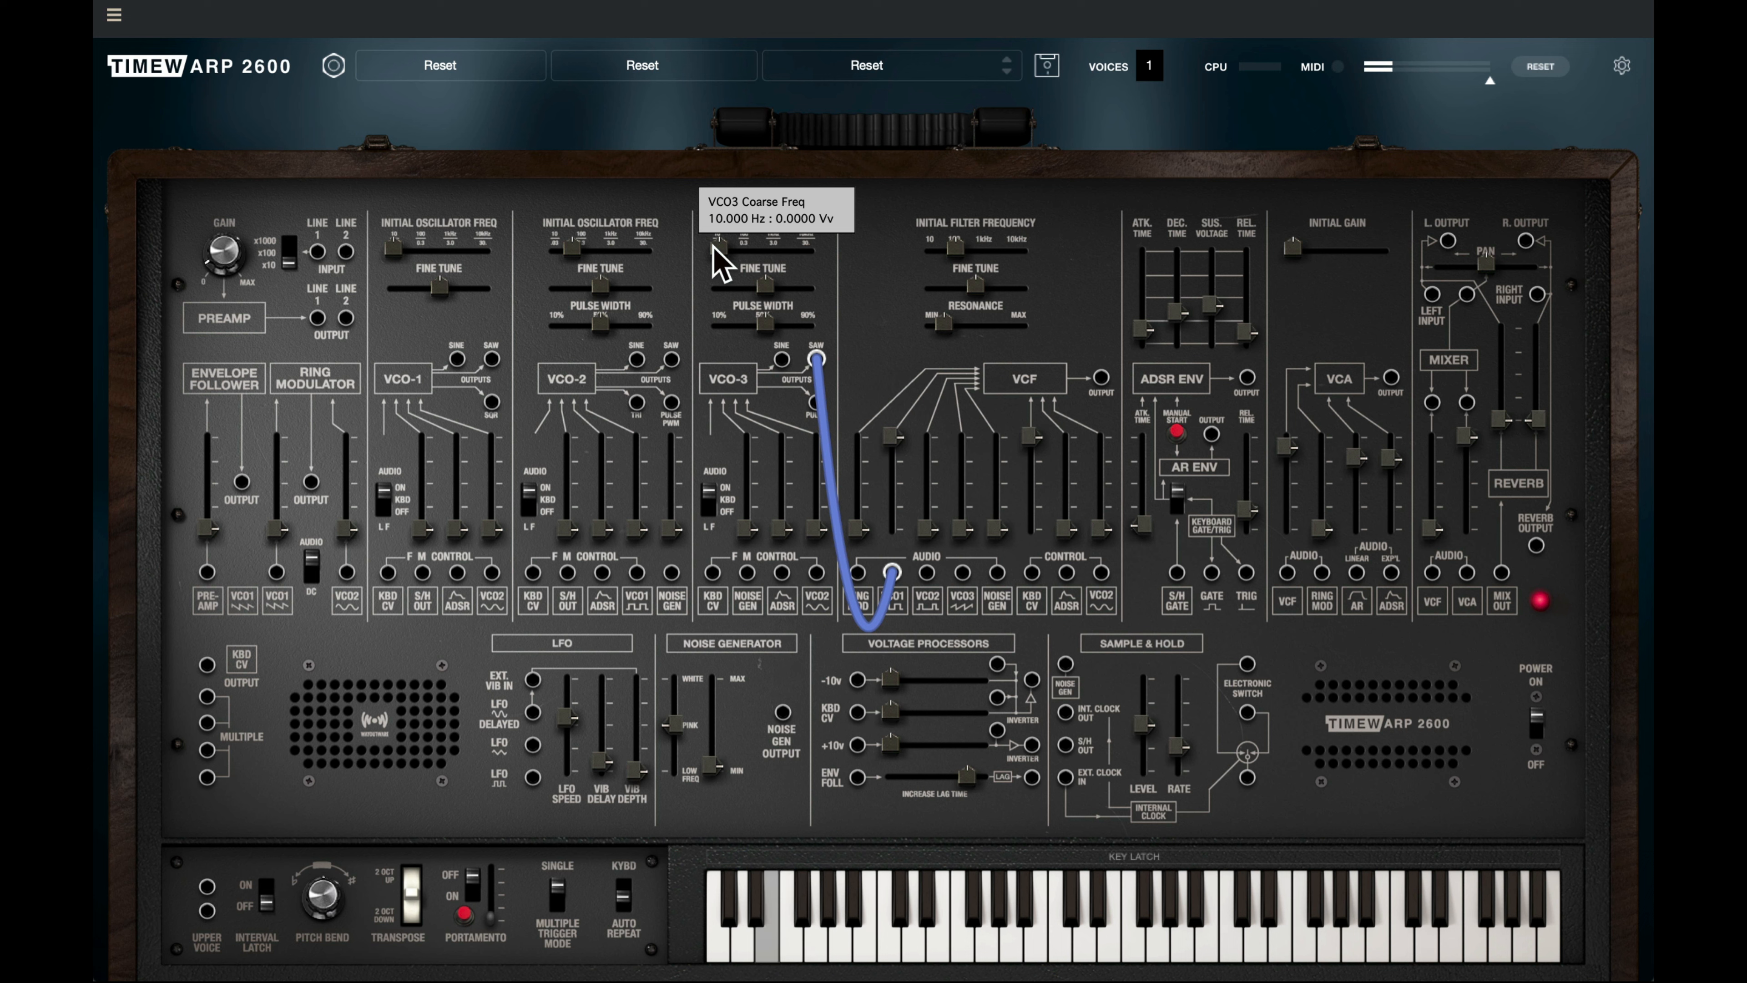
Step: Raise the VCF's VCO2 level, reduce its VCO1 level and open the initial filter frequency slightly
mouse_move(929, 531)
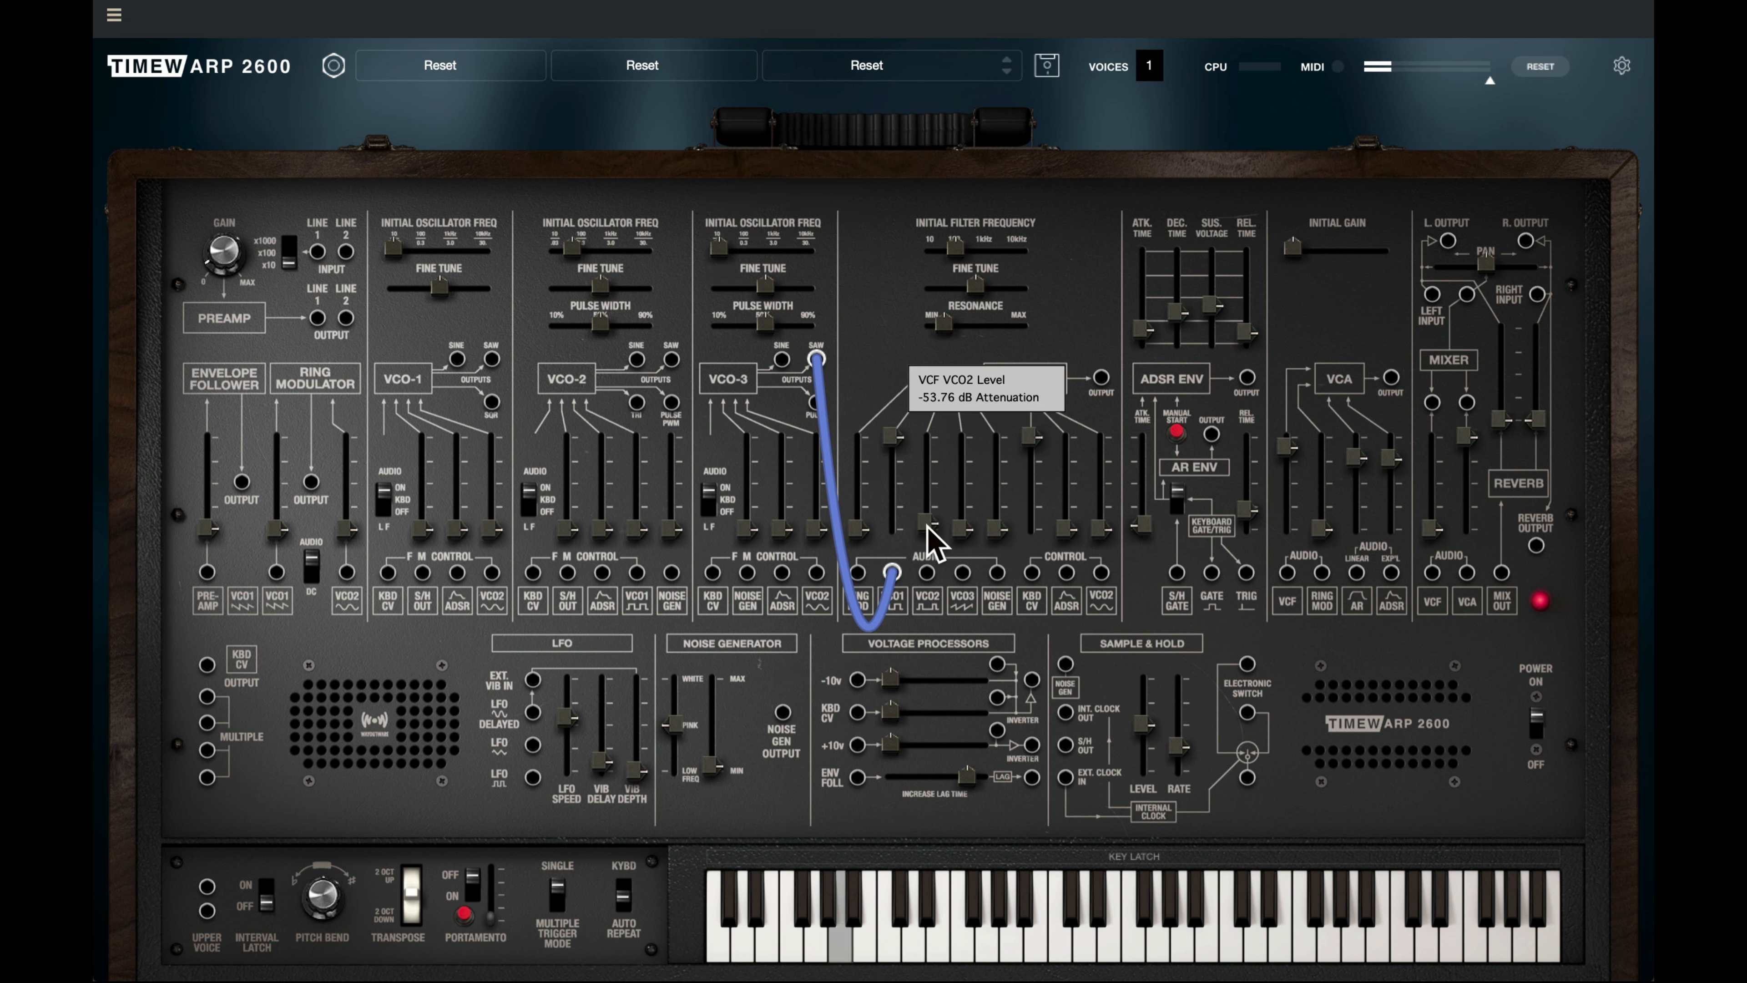
left_click_drag(926, 510, 899, 481)
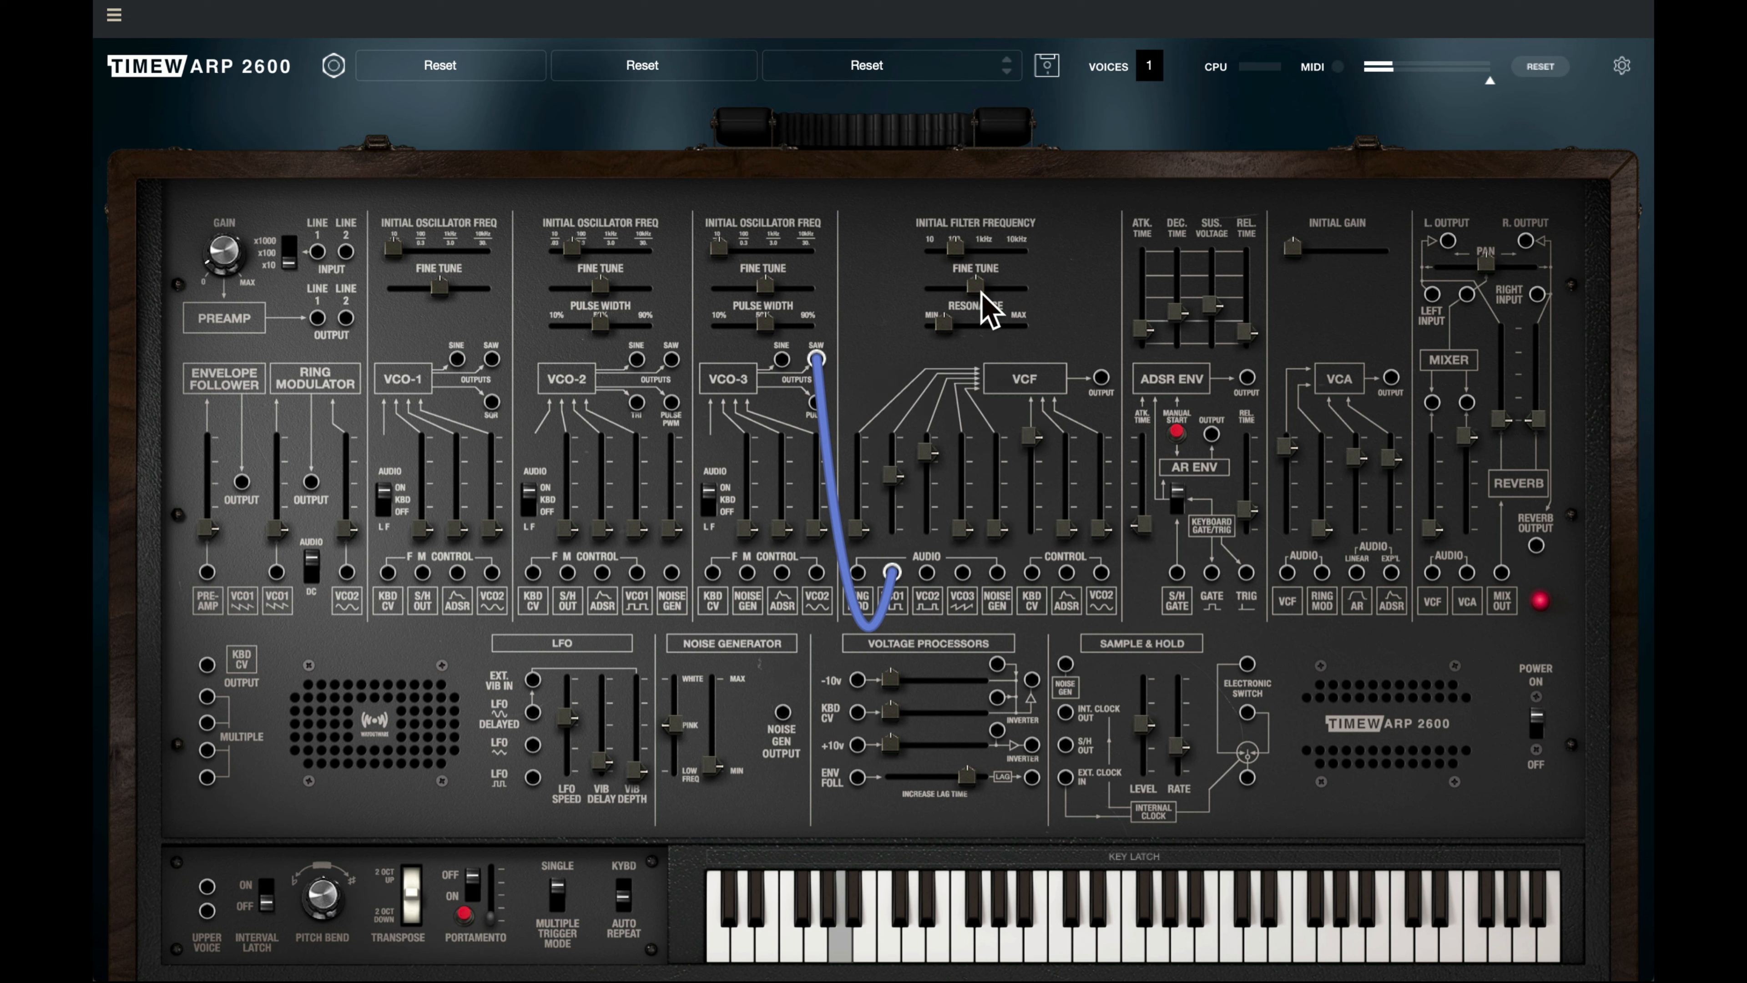
mouse_move(952, 250)
left_mouse_down()
mouse_move(998, 262)
mouse_move(973, 256)
left_mouse_up()
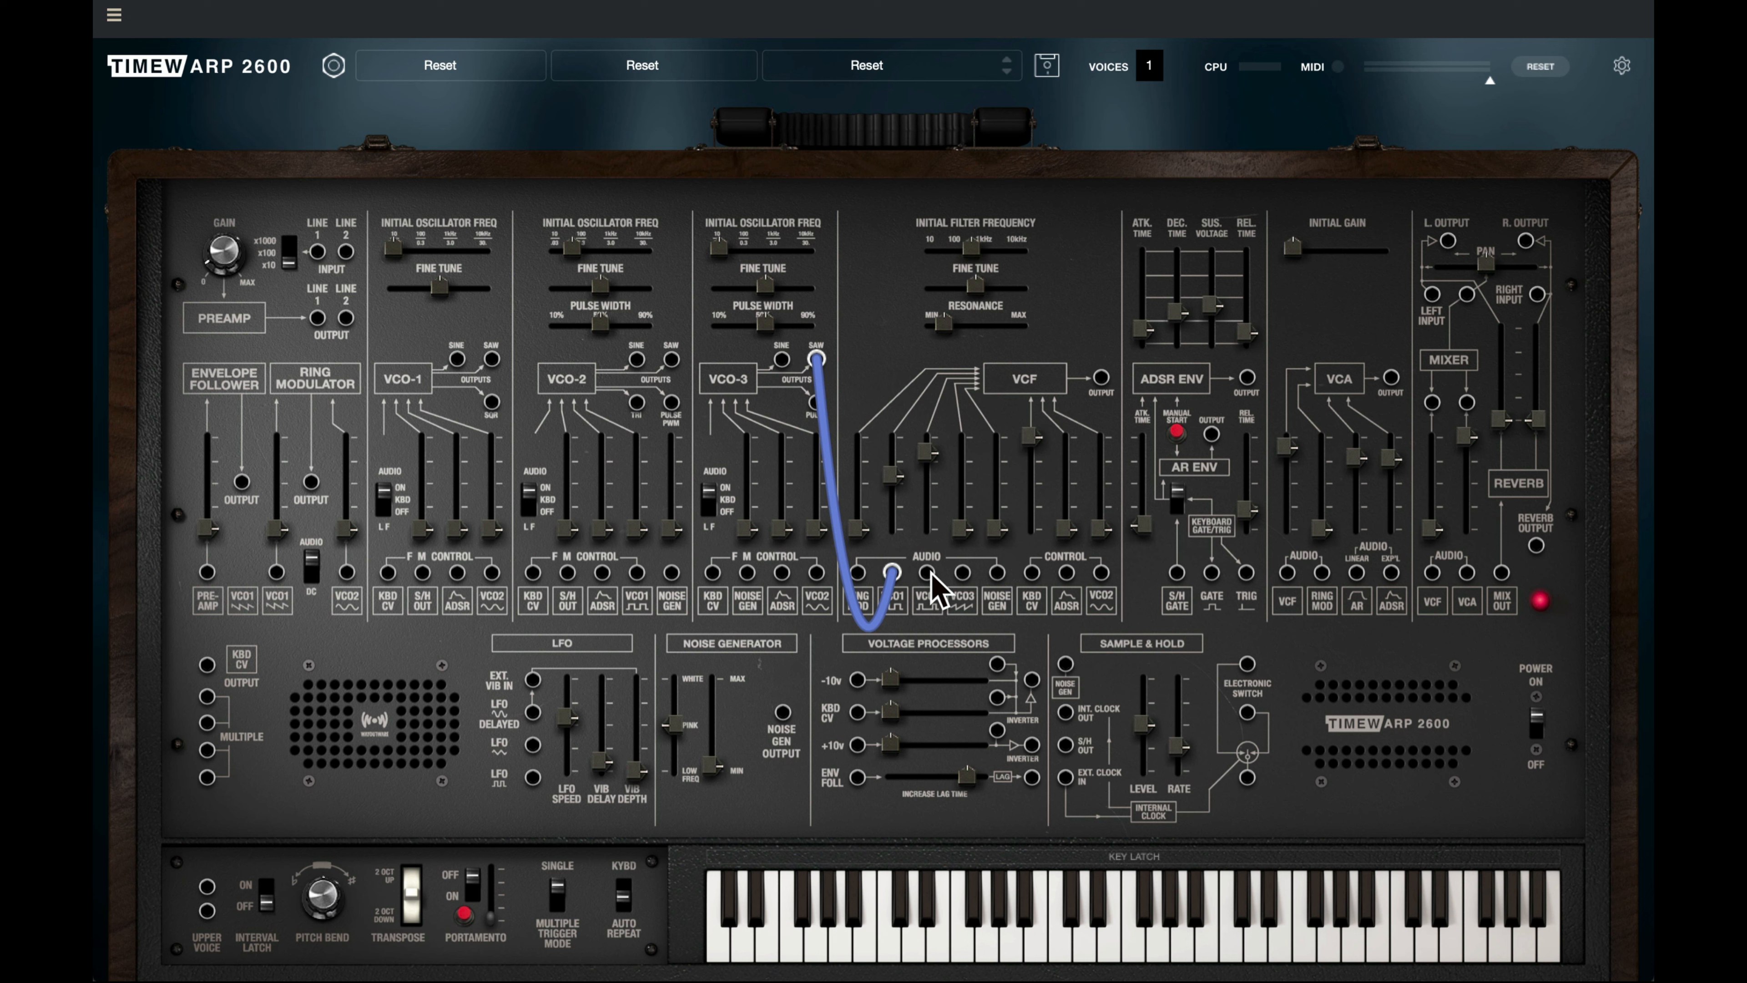
Step: Patch the VCO-2 pulse output into the VCF's VCO2 audio input and increase the VCO-2 pulse width slightly
left_click_drag(932, 574, 672, 404)
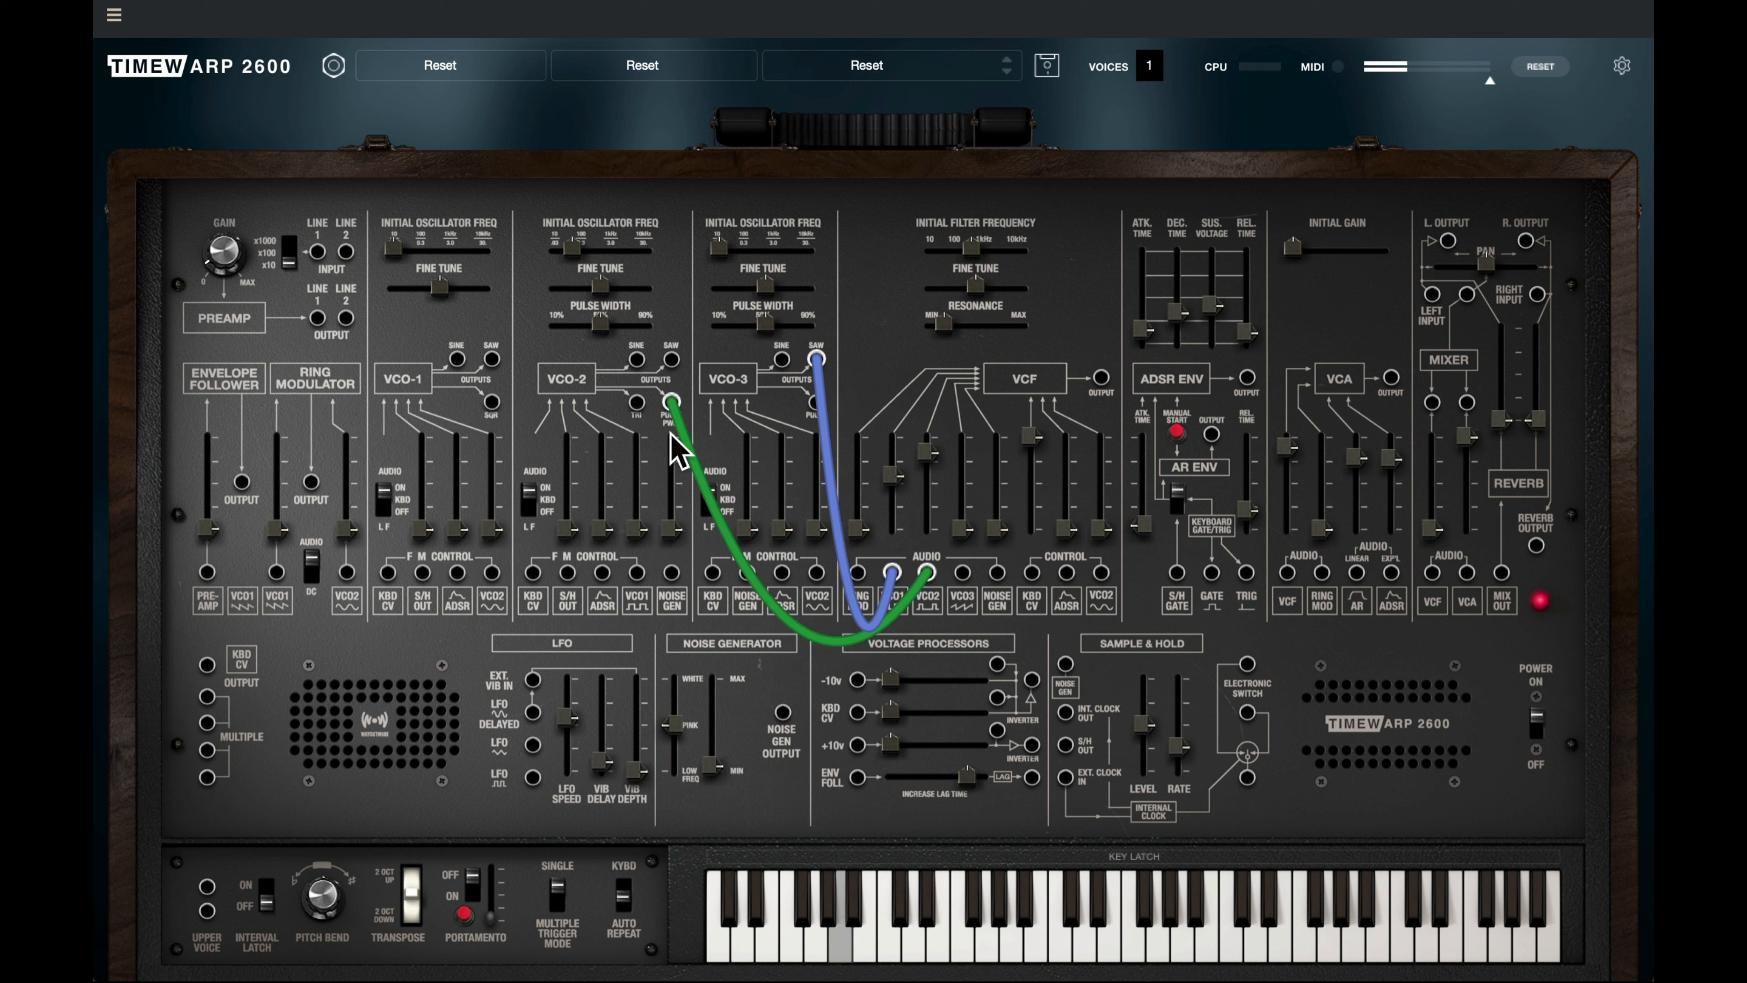
mouse_move(679, 549)
mouse_move(600, 322)
mouse_move(616, 324)
left_mouse_down()
mouse_move(642, 326)
mouse_move(570, 325)
mouse_move(609, 336)
mouse_move(596, 334)
left_mouse_up()
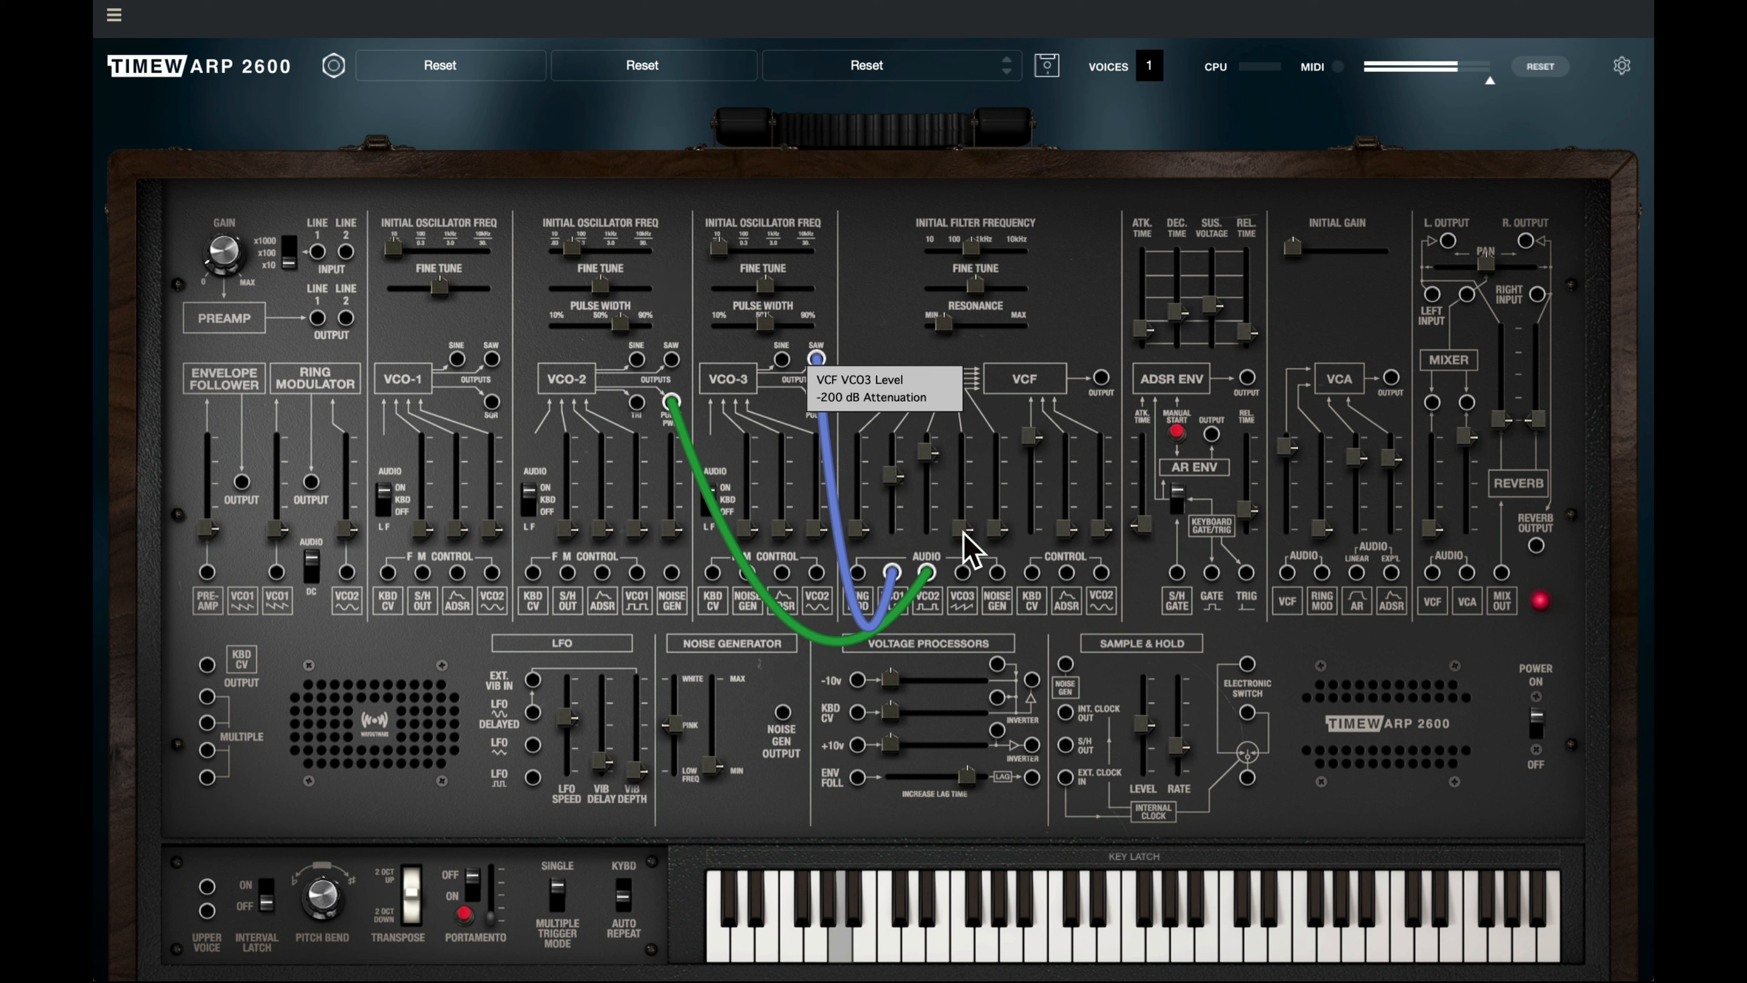
Step: Raise the VCF's VCO3 level, patch the VCO-1 square output into that input and set the VCO-1 coarse frequency to 20 Hz
left_click_drag(965, 543, 971, 482)
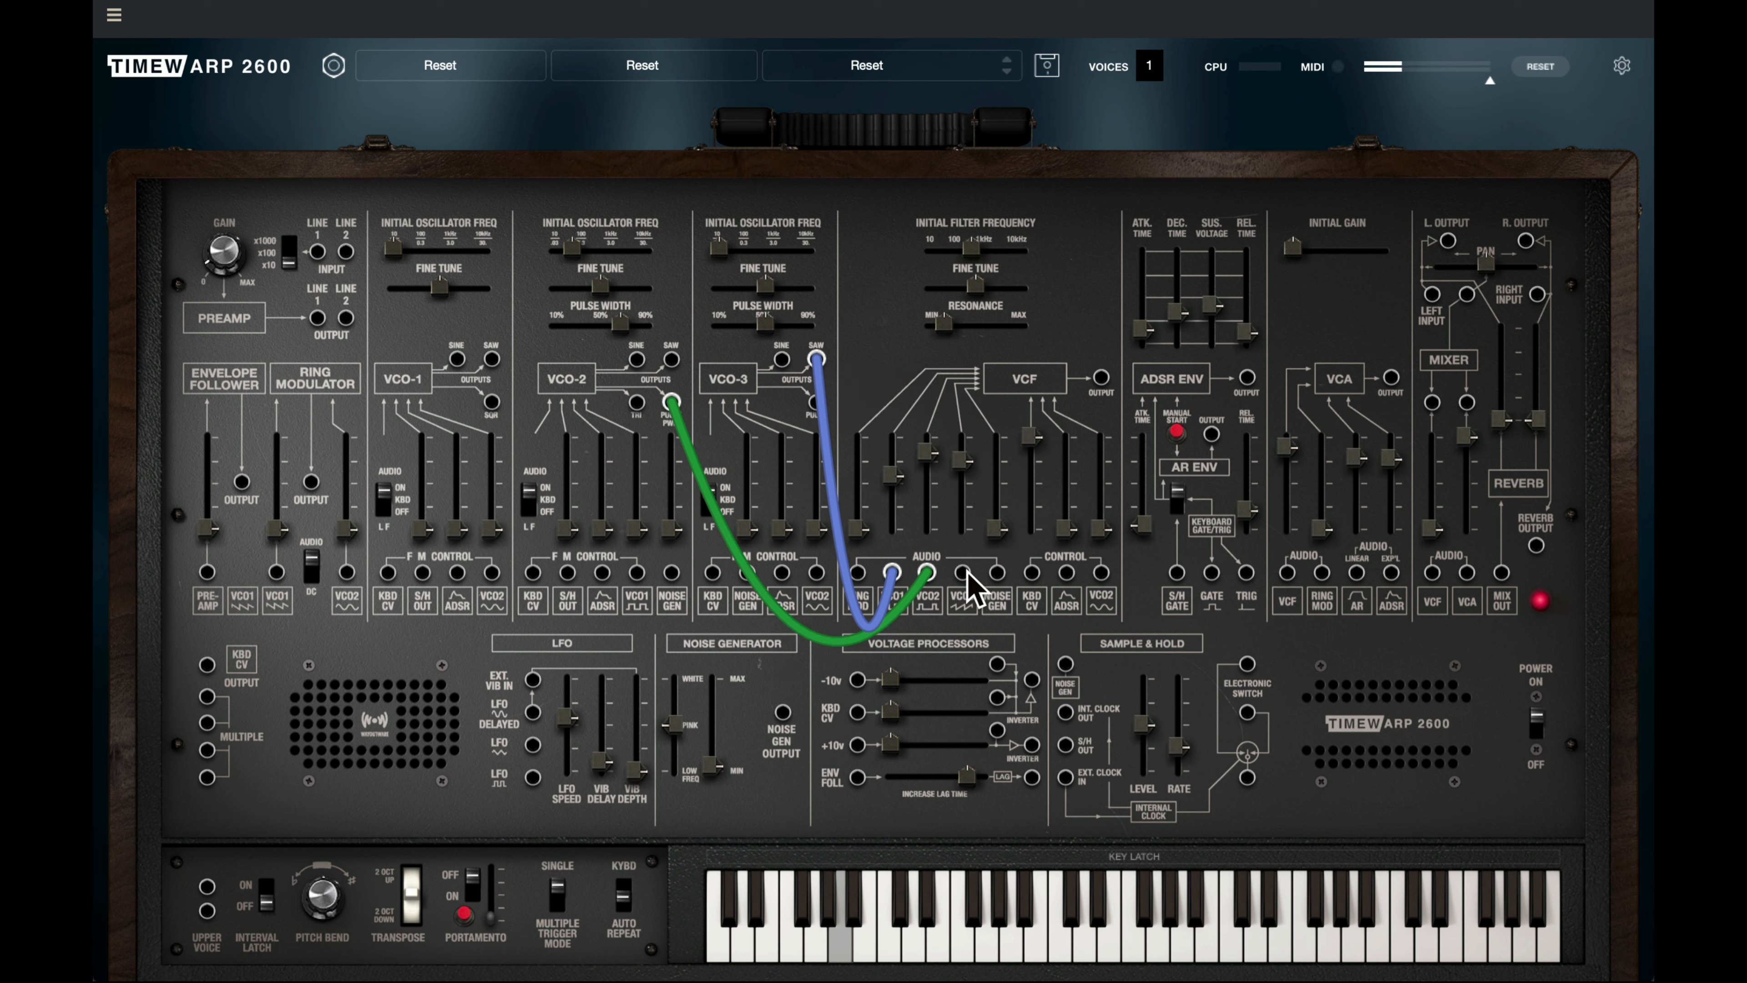
left_click_drag(963, 573, 489, 404)
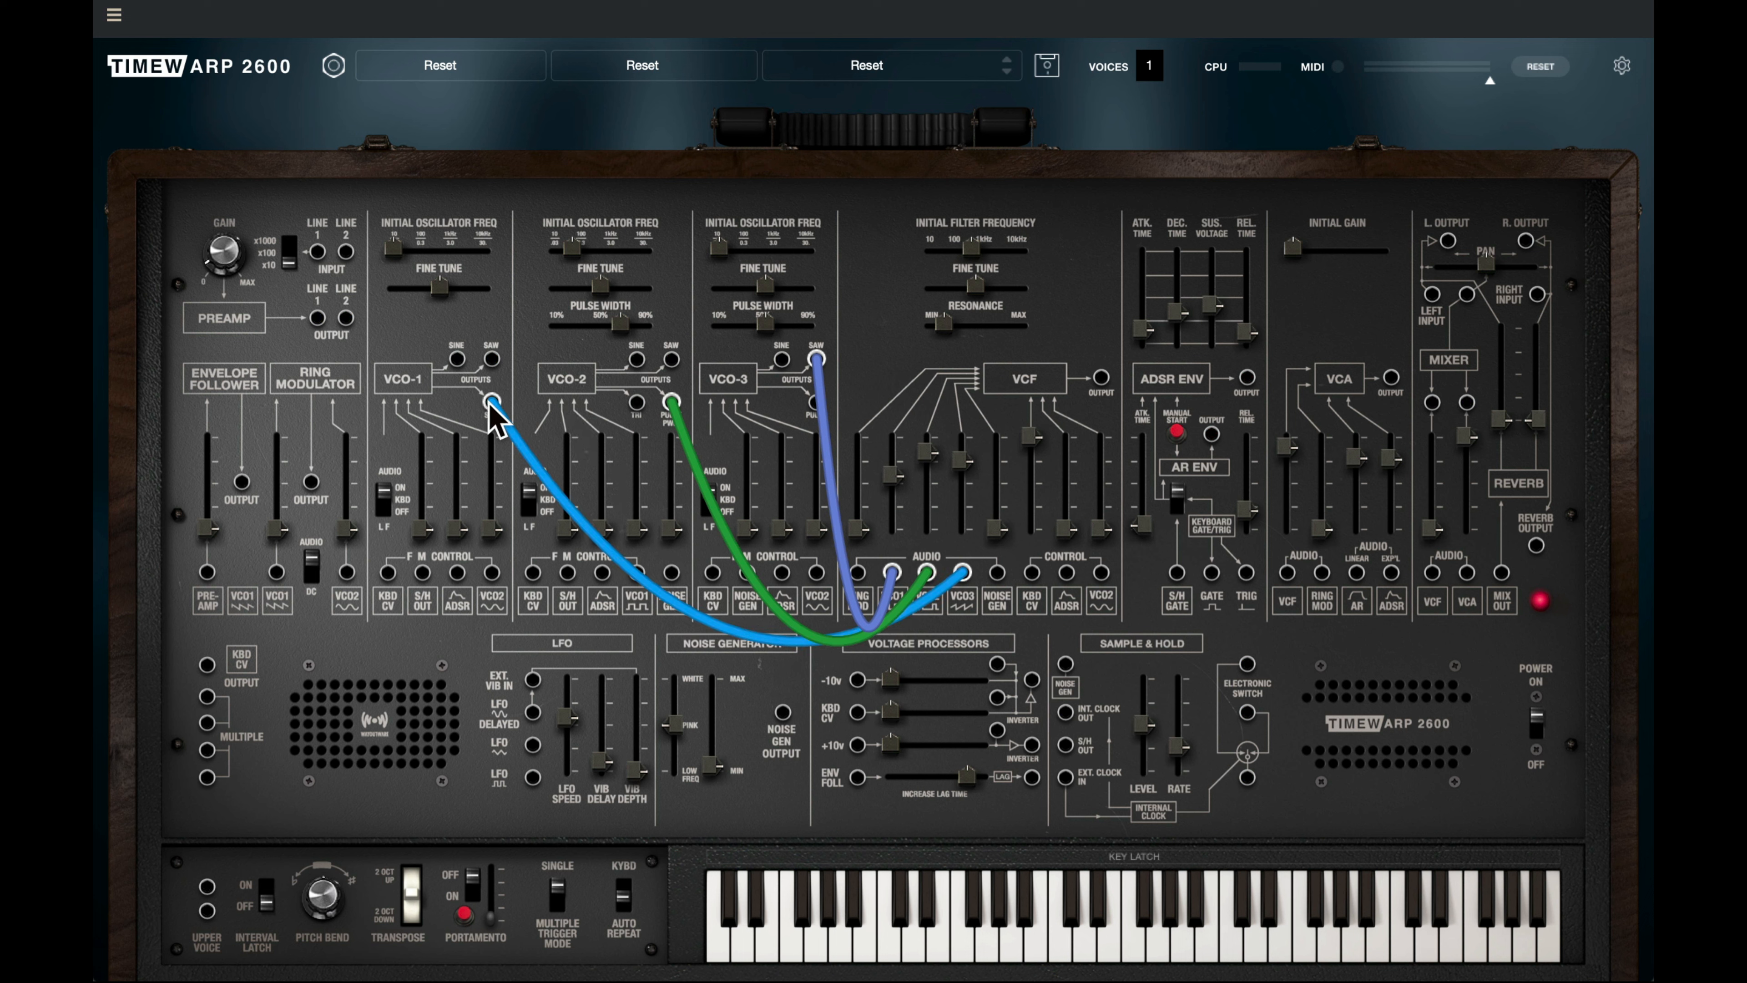
mouse_move(395, 261)
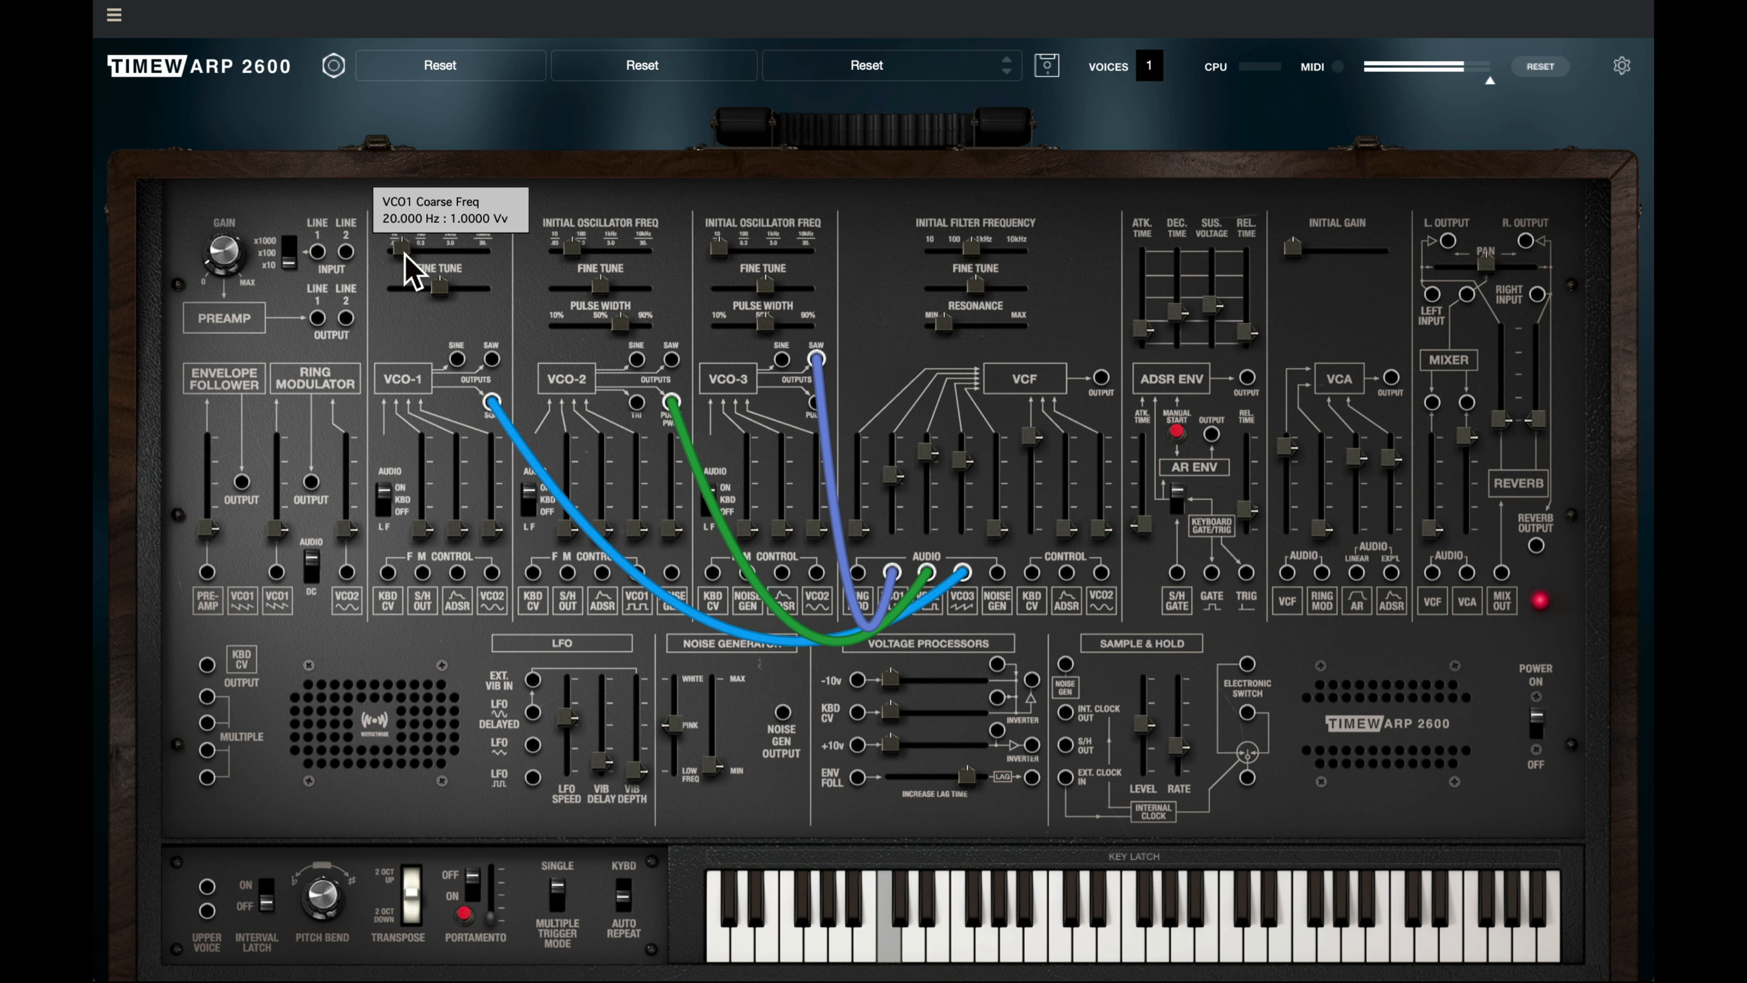
Step: Lower the VCF's VCO2 level slightly, reduce the VCO-2 coarse frequency to its minimum and raise the filter coarse frequency to about 1156 Hz
mouse_move(924, 459)
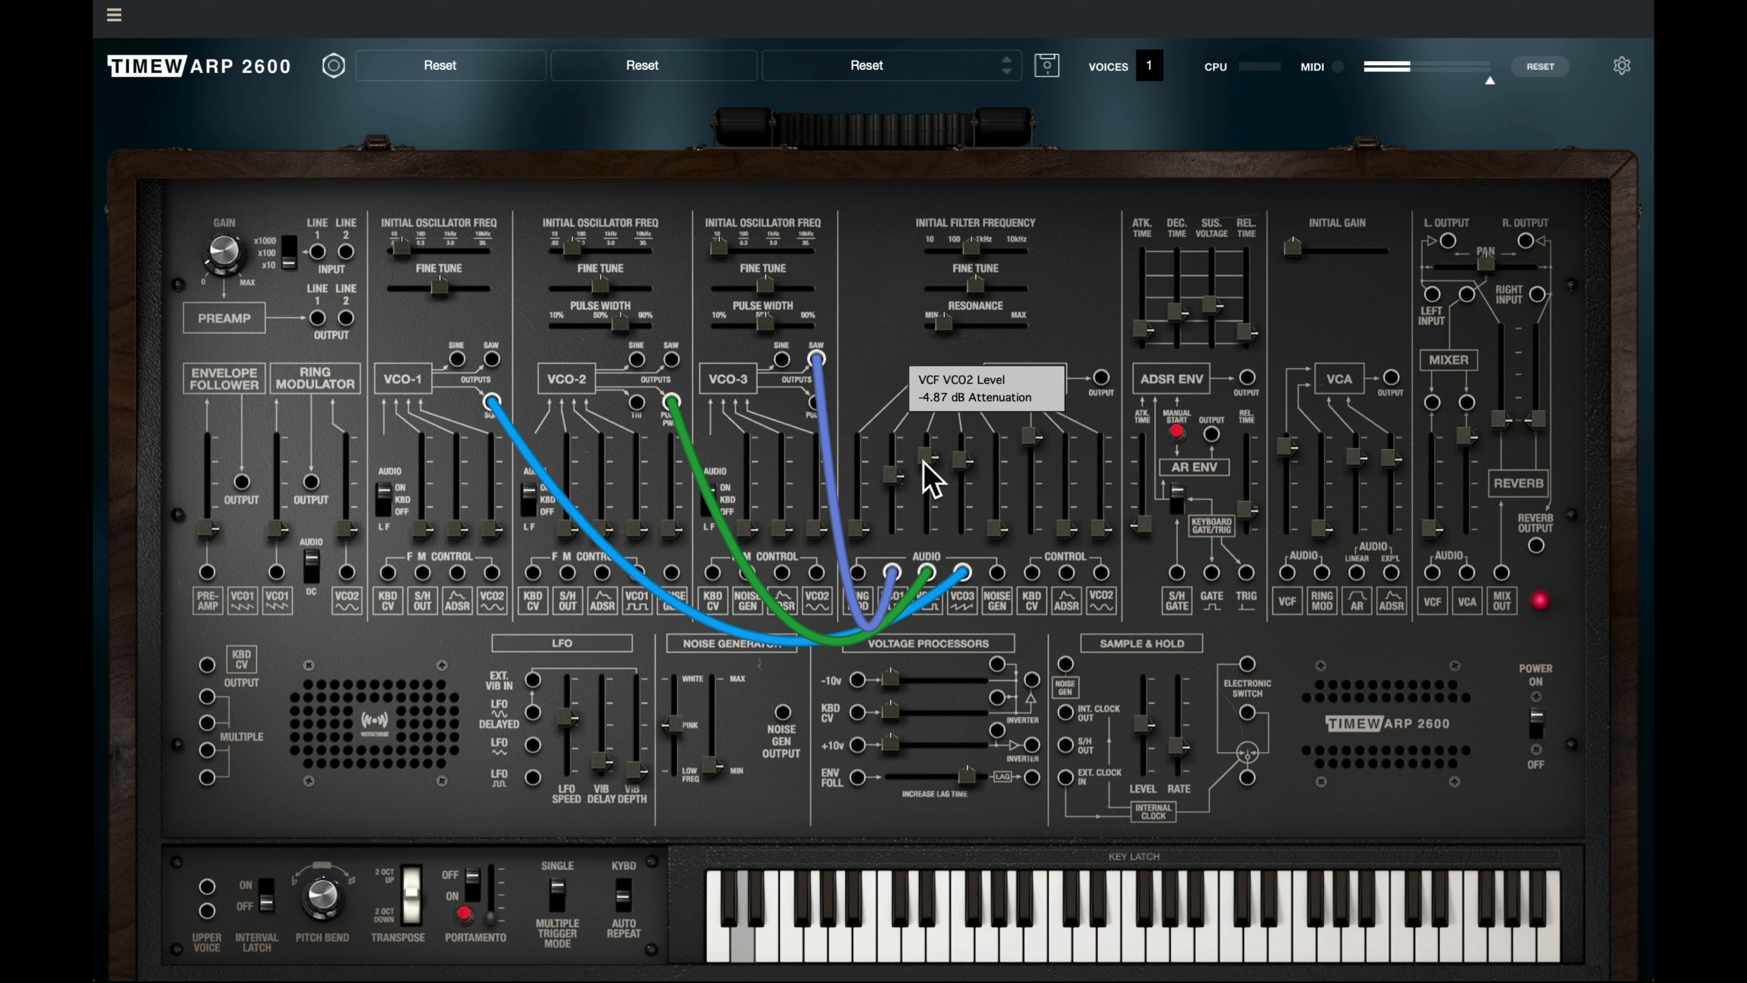
mouse_move(989, 296)
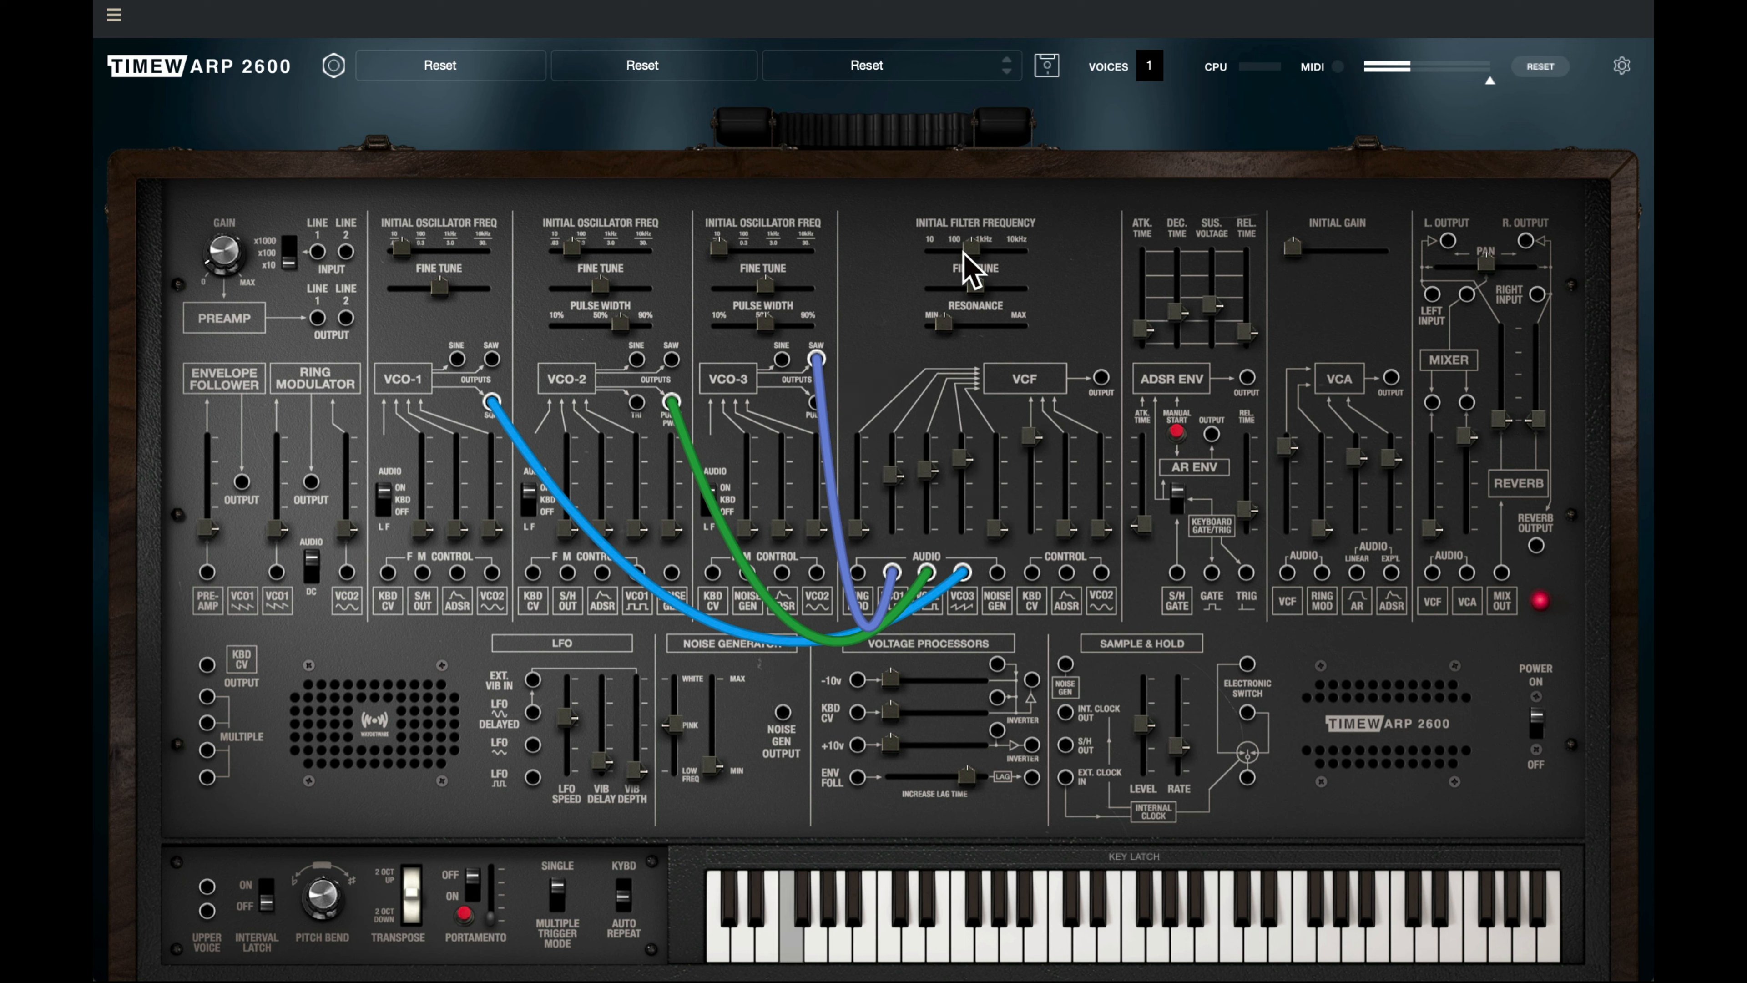
mouse_move(971, 252)
scroll(972, 254, "up", 6)
left_click_drag(566, 245, 546, 244)
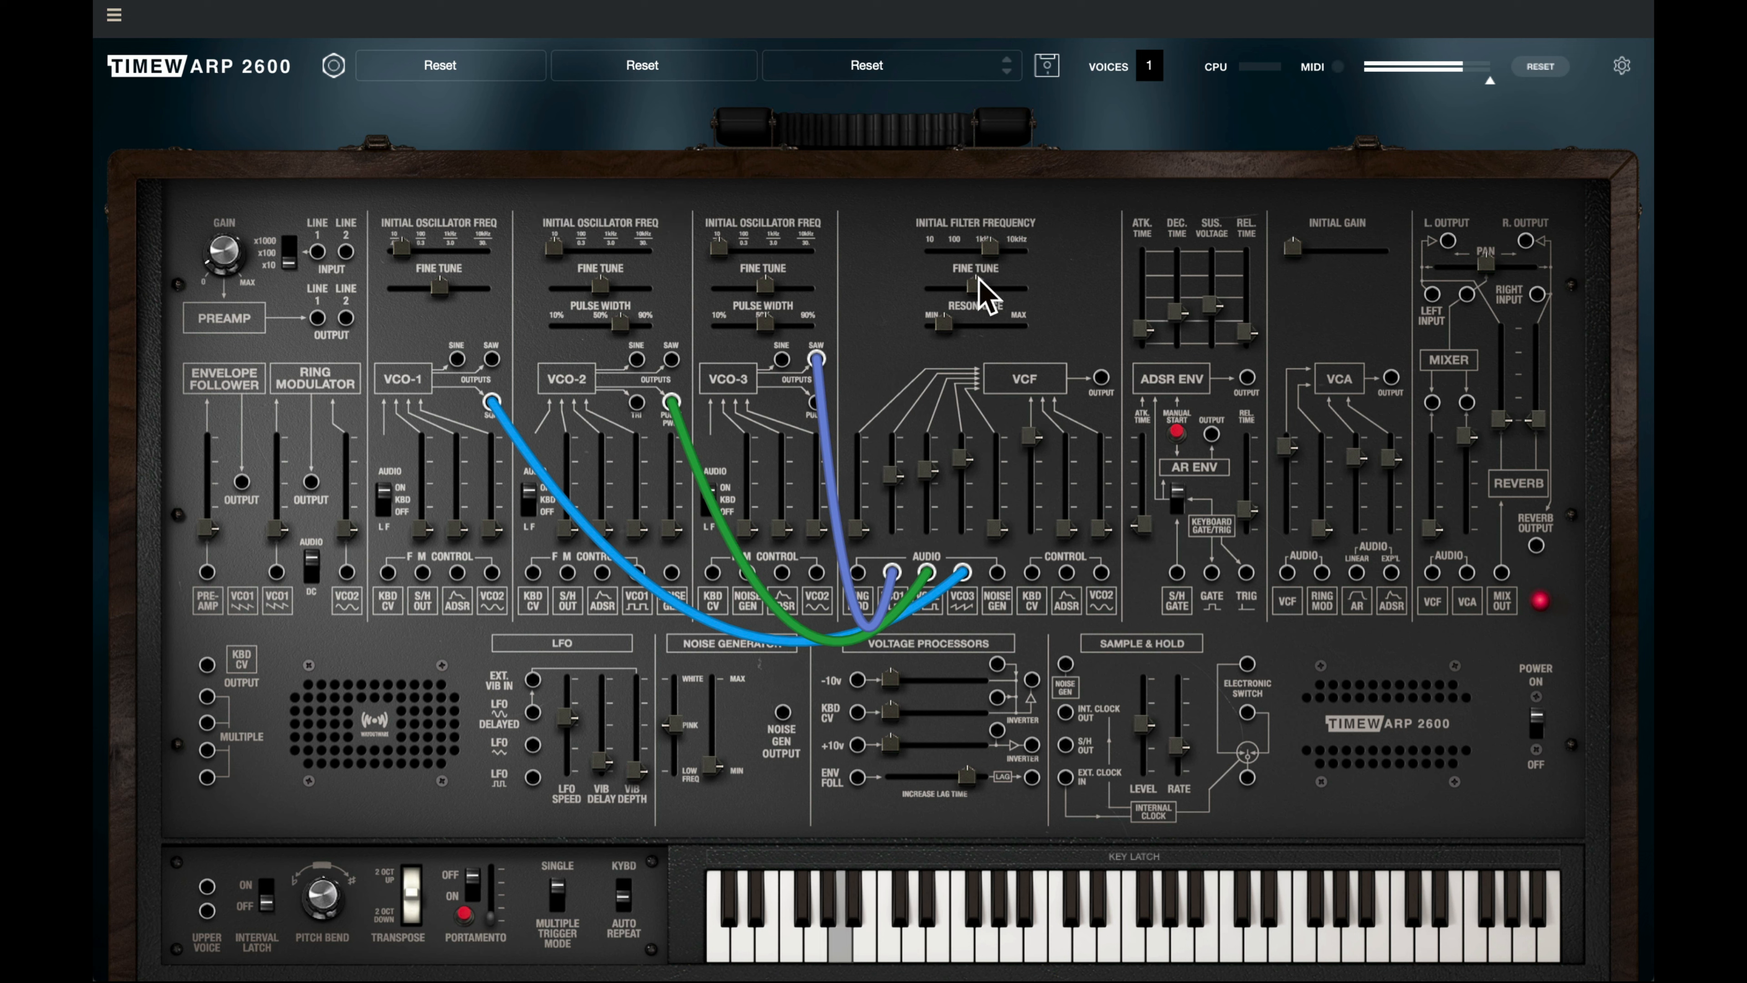
mouse_move(997, 247)
left_mouse_down()
mouse_move(967, 251)
mouse_move(991, 255)
left_mouse_up()
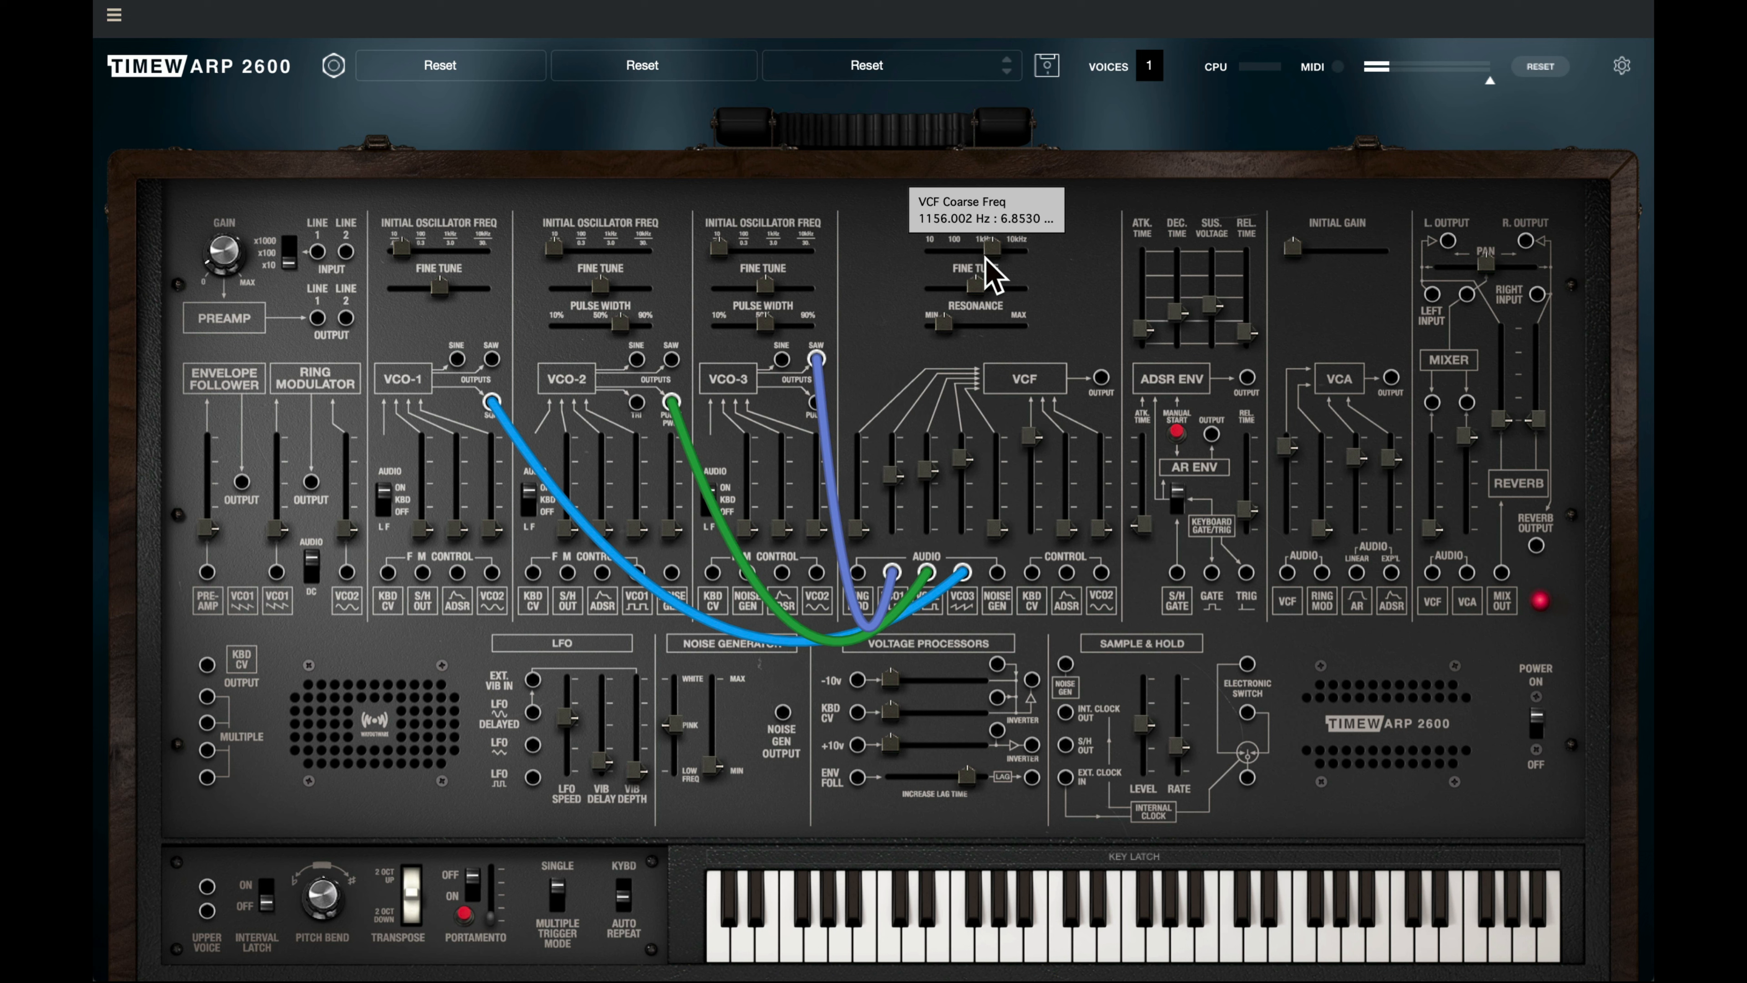
Step: Lower the ADSR sustain level, shorten its decay and attack times, and set the AR release time to about 0.036 seconds
mouse_move(1214, 314)
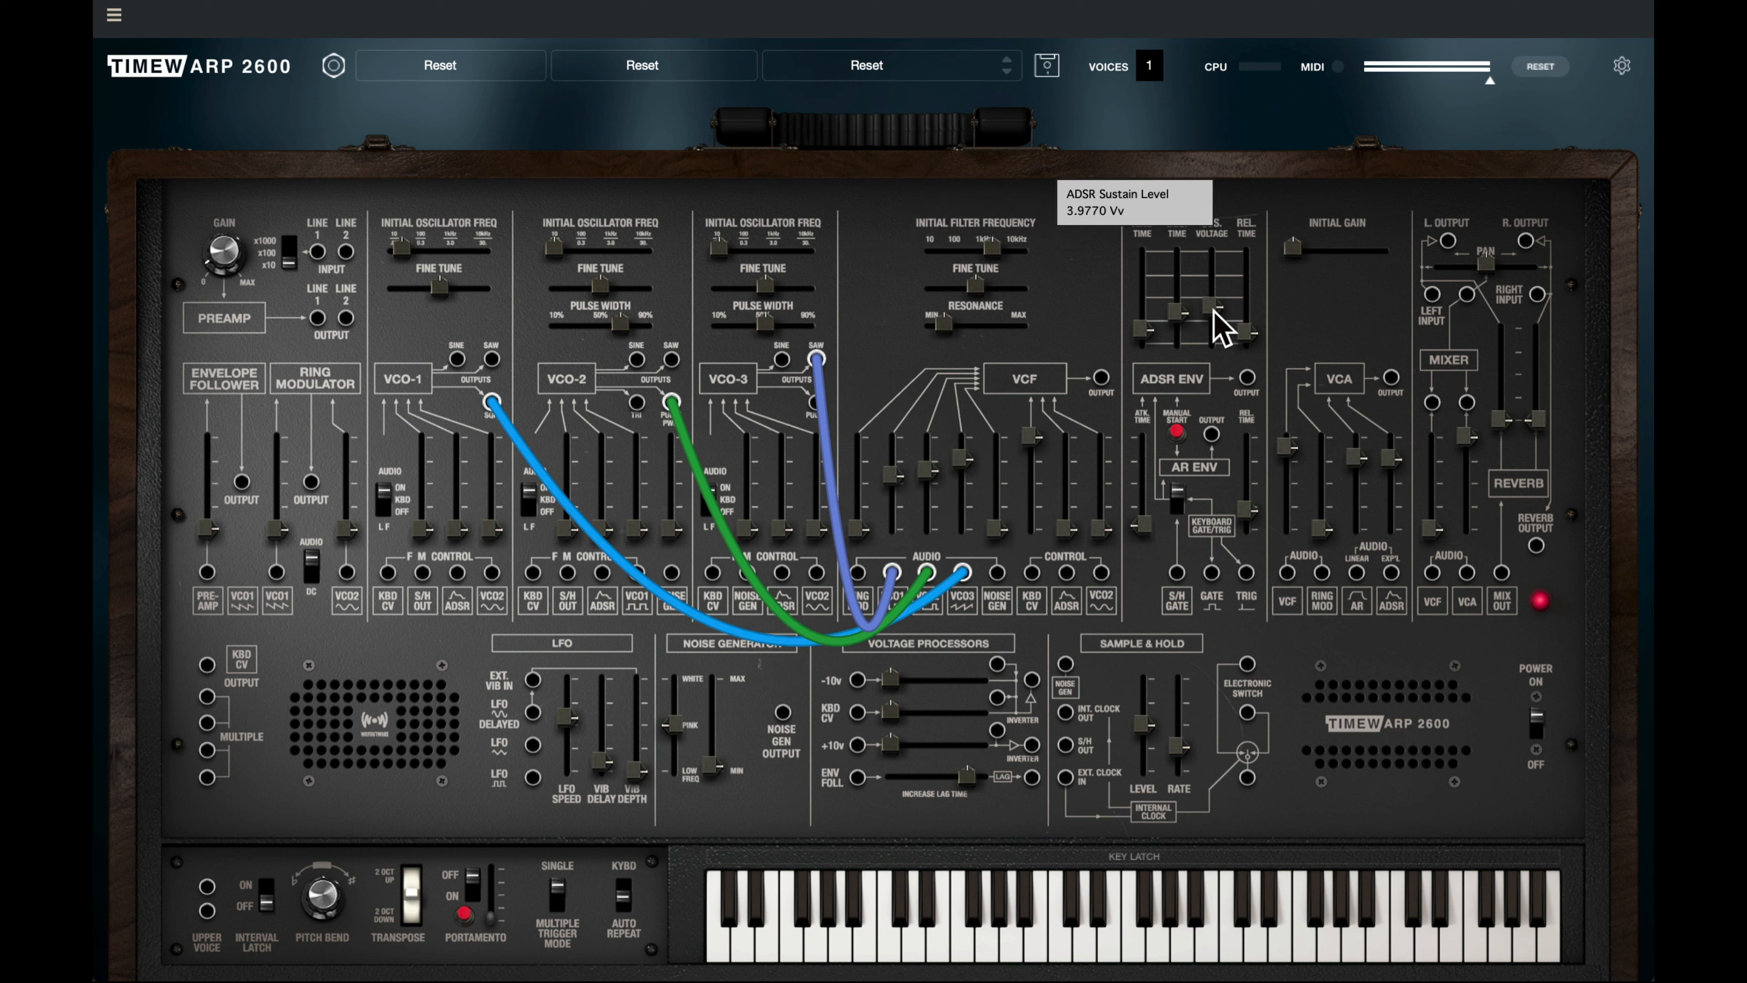
left_click_drag(1215, 313, 1140, 358)
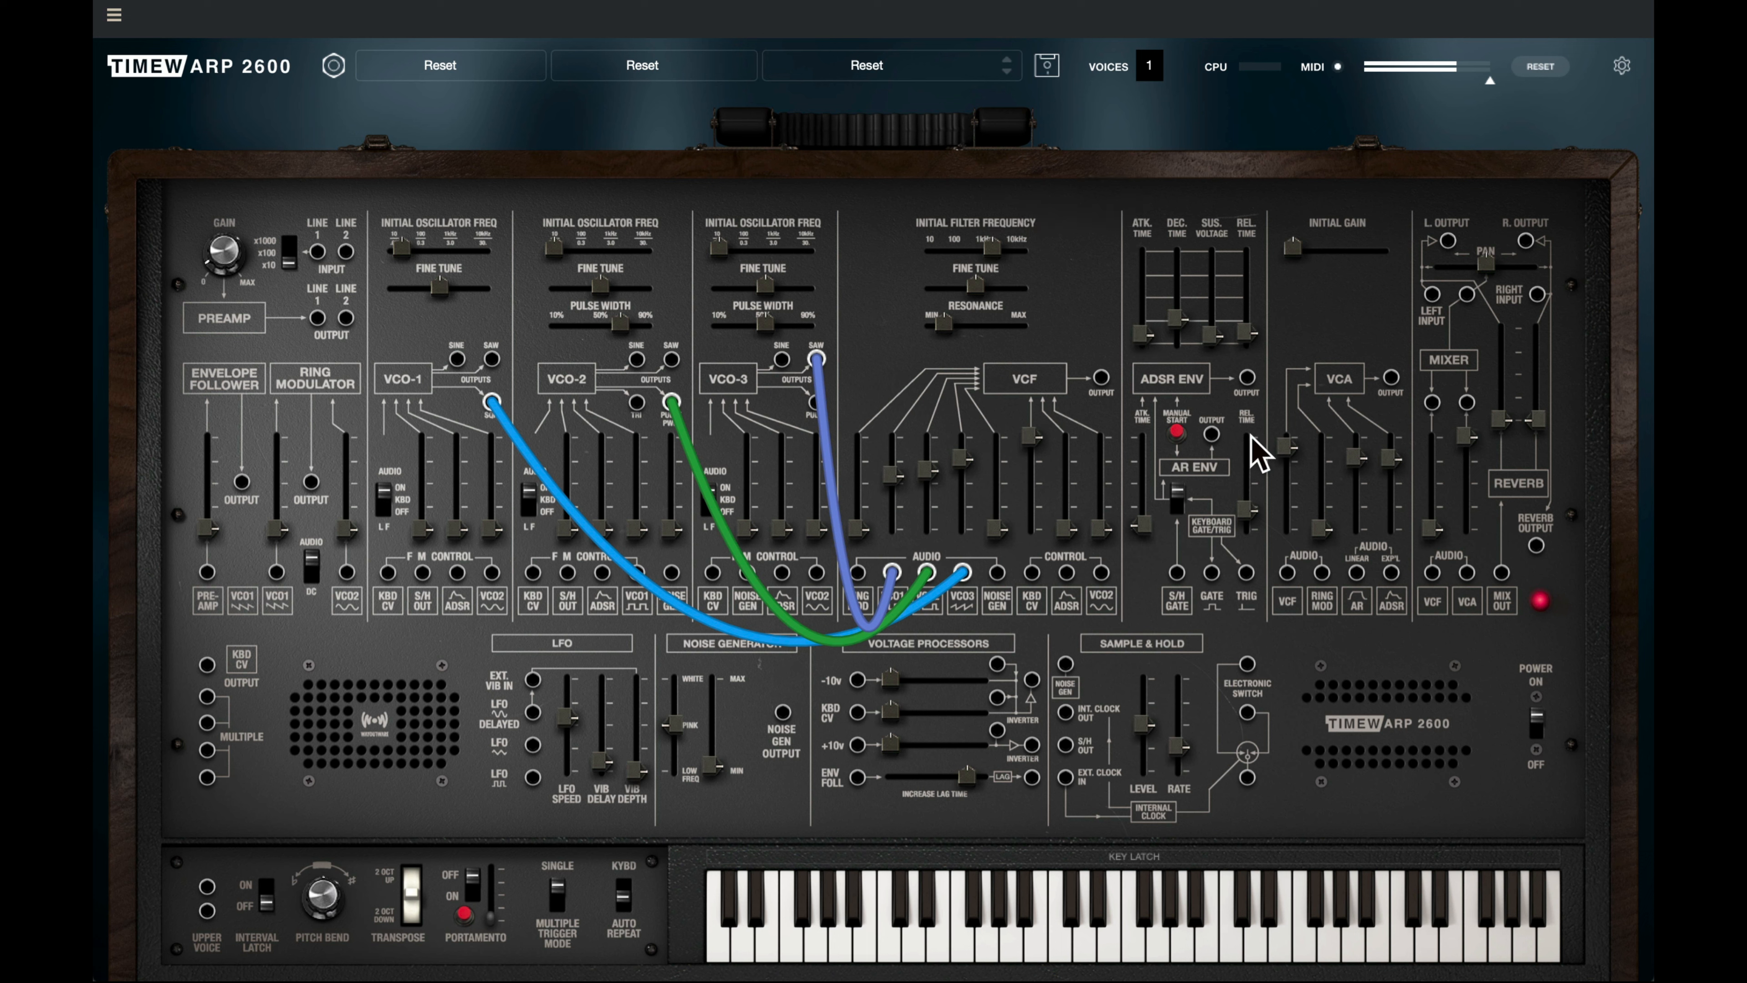
mouse_move(1238, 515)
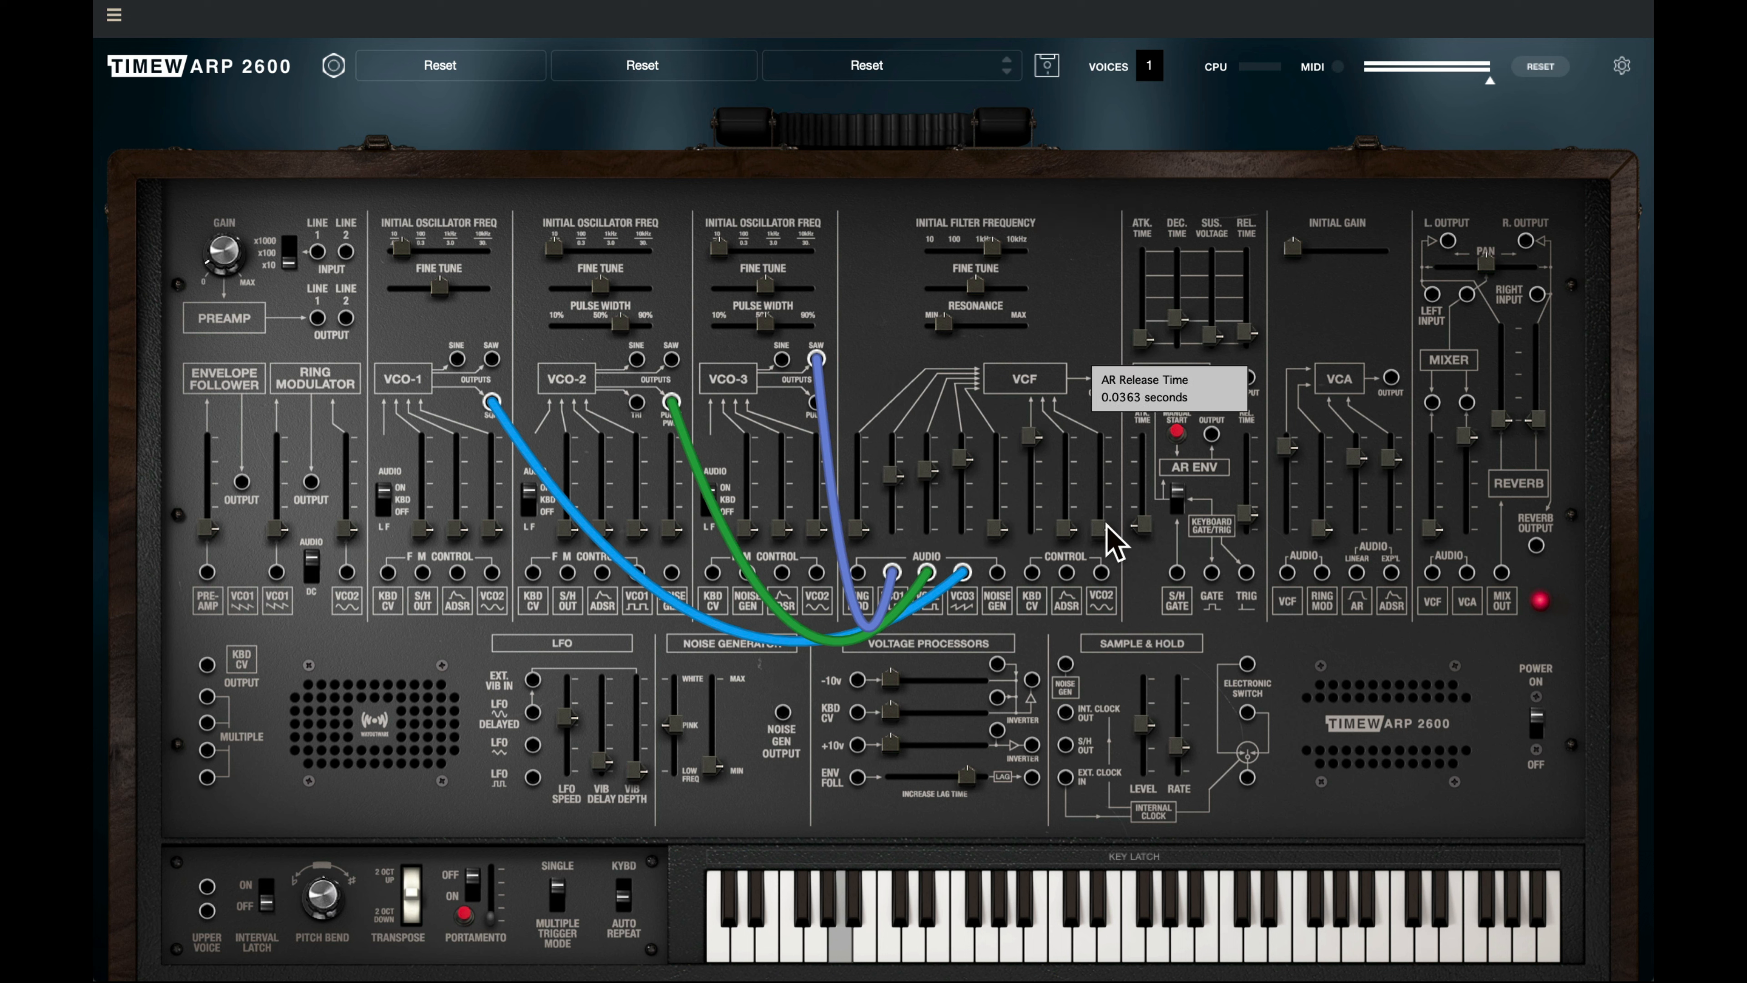
Step: Raise the VCF's VCO2 control level, set its ADSR CV level to about -3.74 dB and the filter coarse frequency to about 725 Hz
mouse_move(1107, 526)
left_click_drag(1105, 527, 1101, 514)
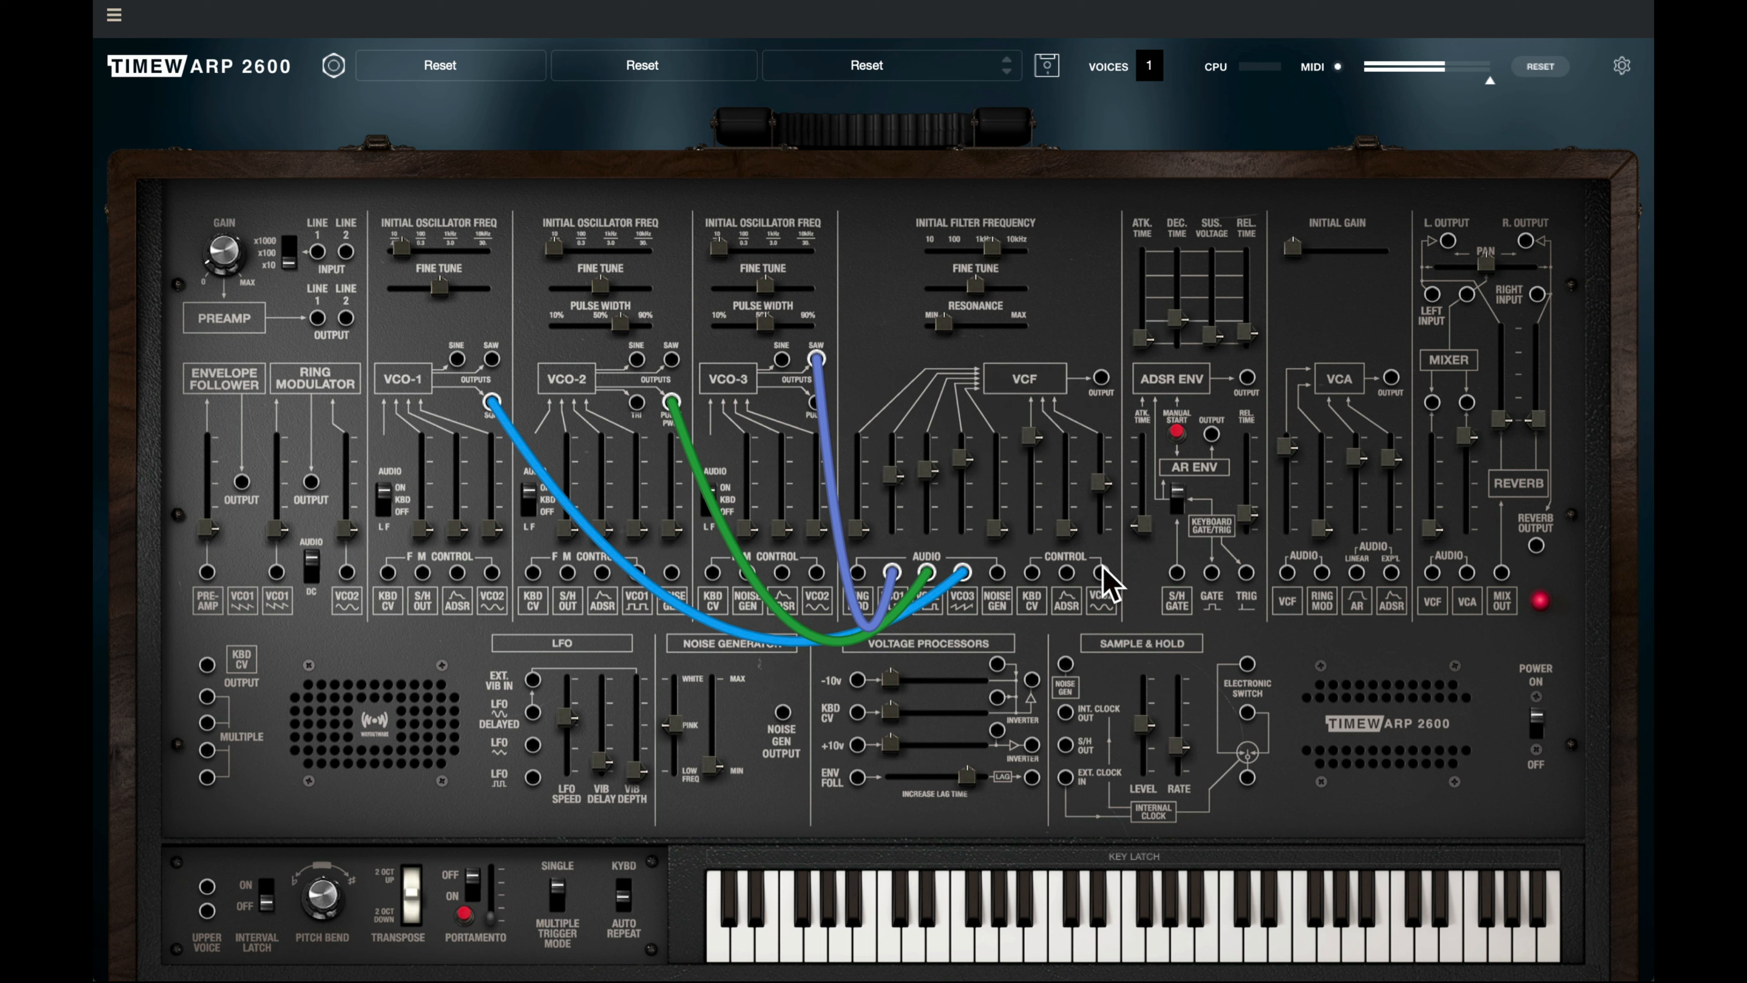
left_click_drag(1071, 528, 1070, 460)
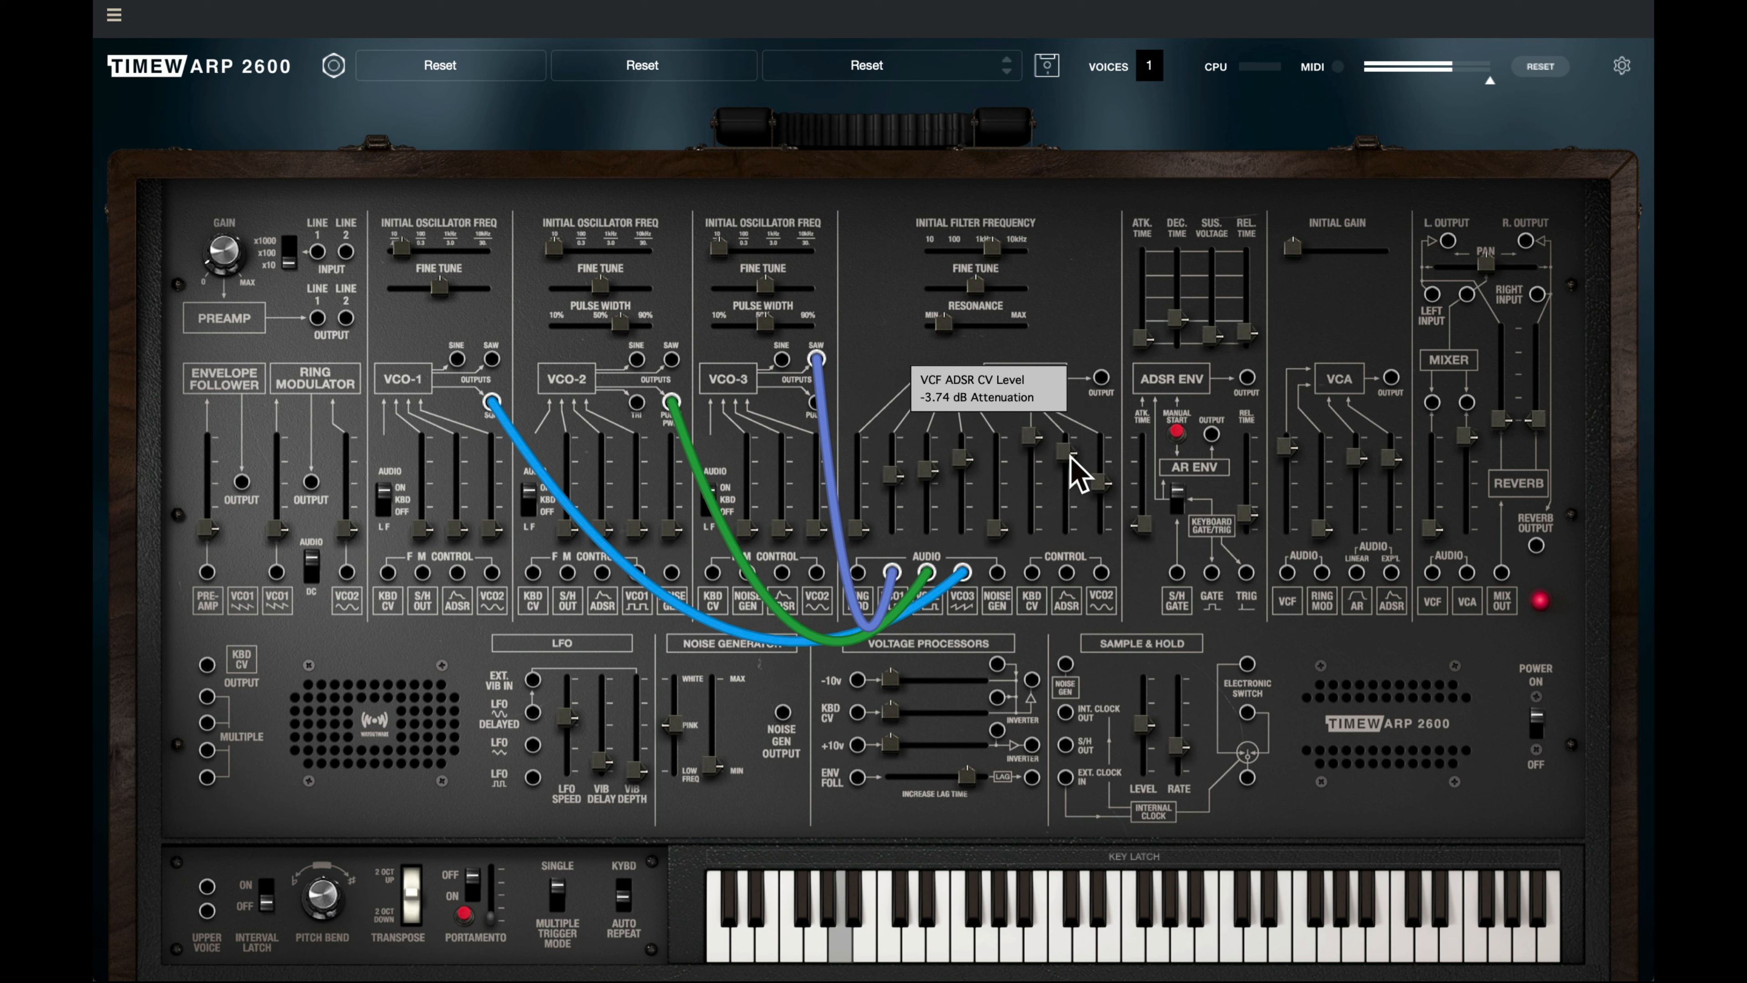
left_click_drag(989, 244, 934, 269)
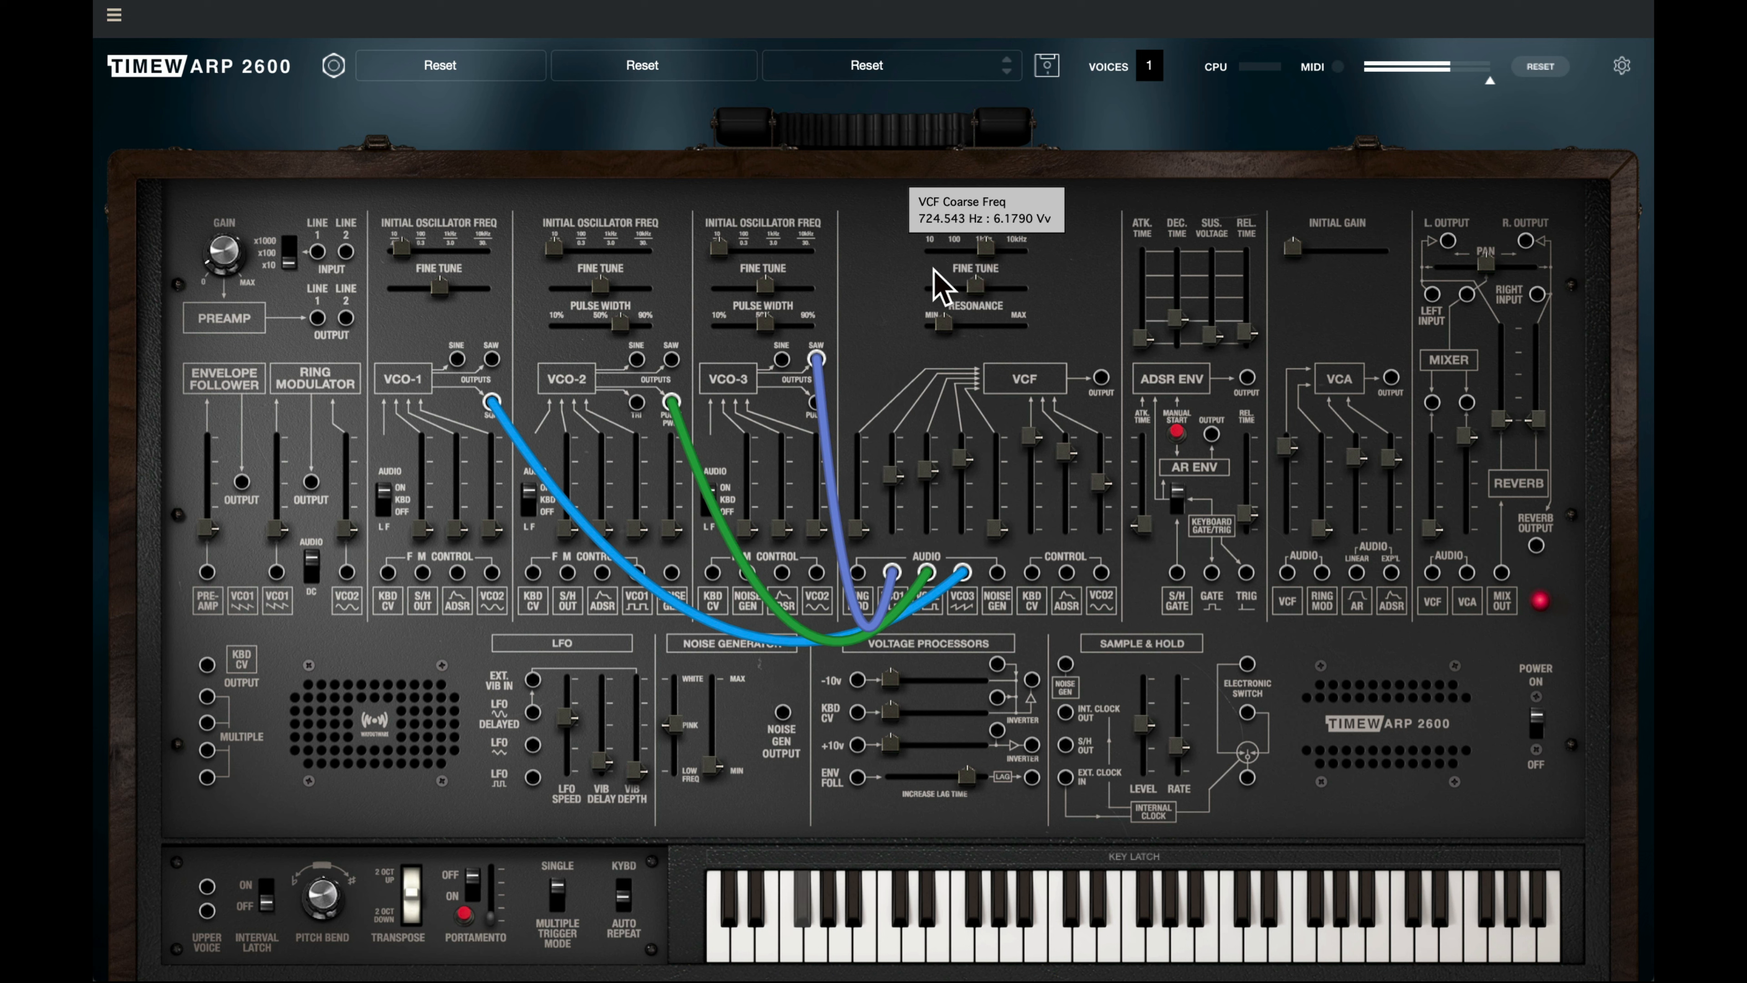